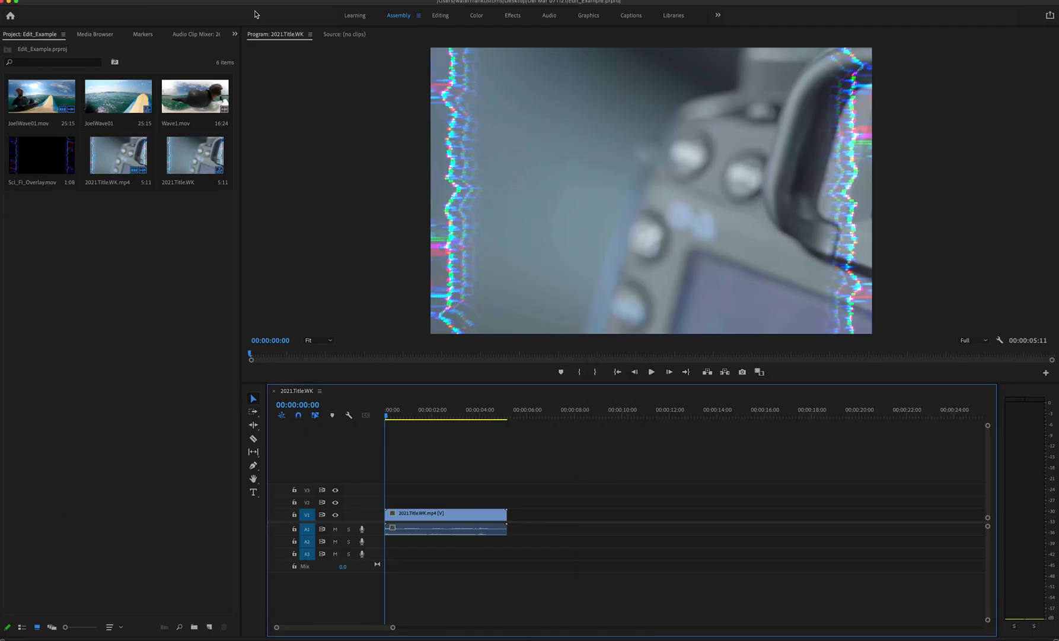
Play the title clip through, then bring up the Del Mar 071121 Finder window
{"action": "key", "text": "space"}
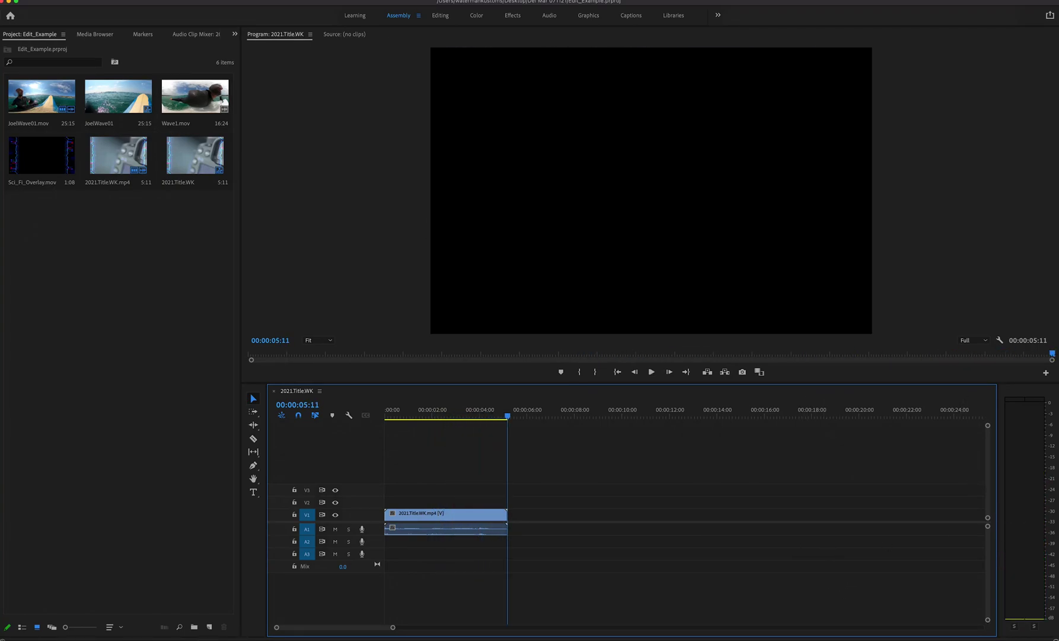
{"action": "key", "text": "super+Tab"}
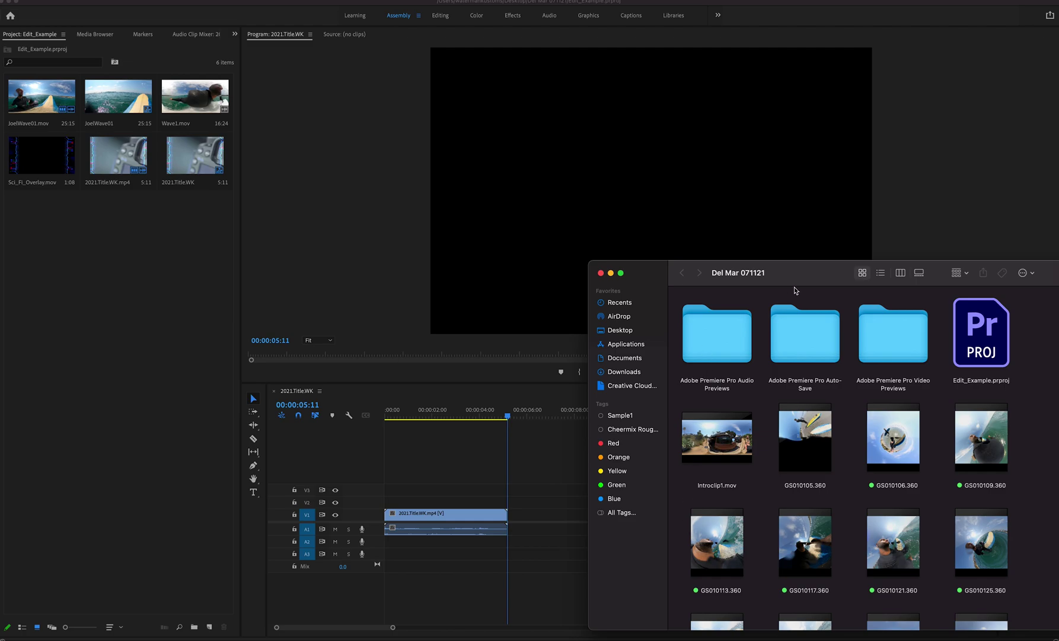
Try importing GS010106.360 into the Project panel, then dismiss the unsupported-format import failure
{"action": "left_click_drag", "start_coordinate": [824, 277], "coordinate": [809, 126]}
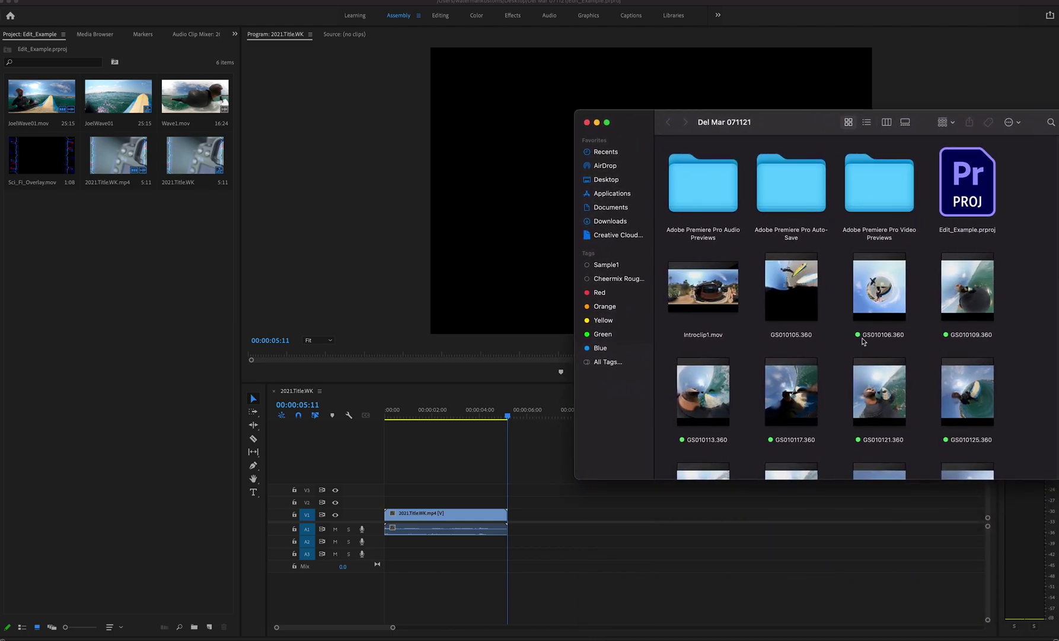
{"action": "left_click", "coordinate": [881, 318]}
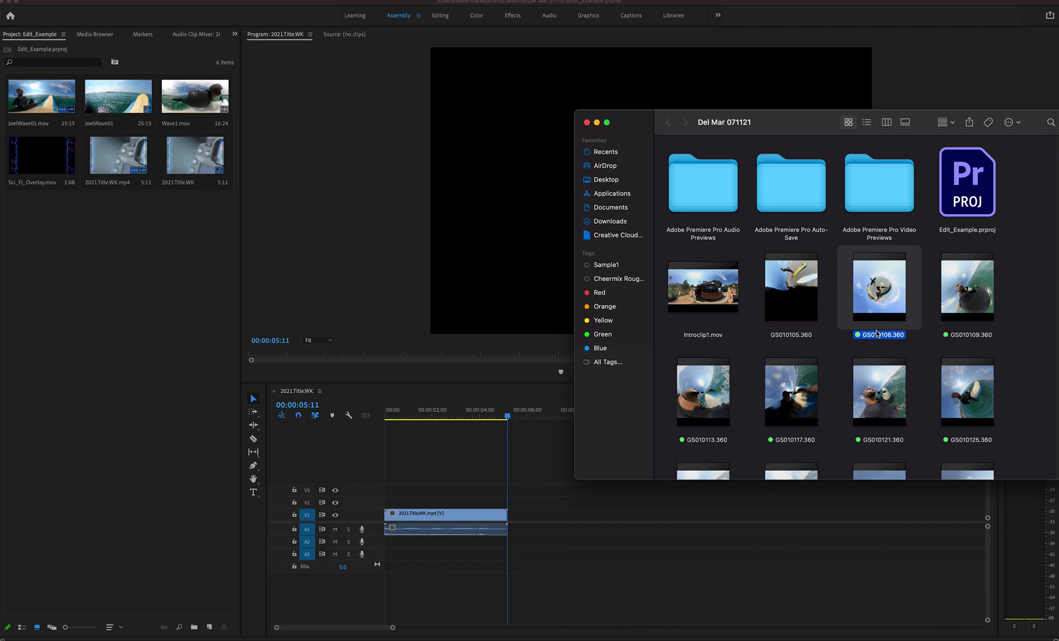
{"action": "mouse_move", "coordinate": [703, 291]}
{"action": "left_click_drag", "start_coordinate": [884, 318], "coordinate": [99, 348]}
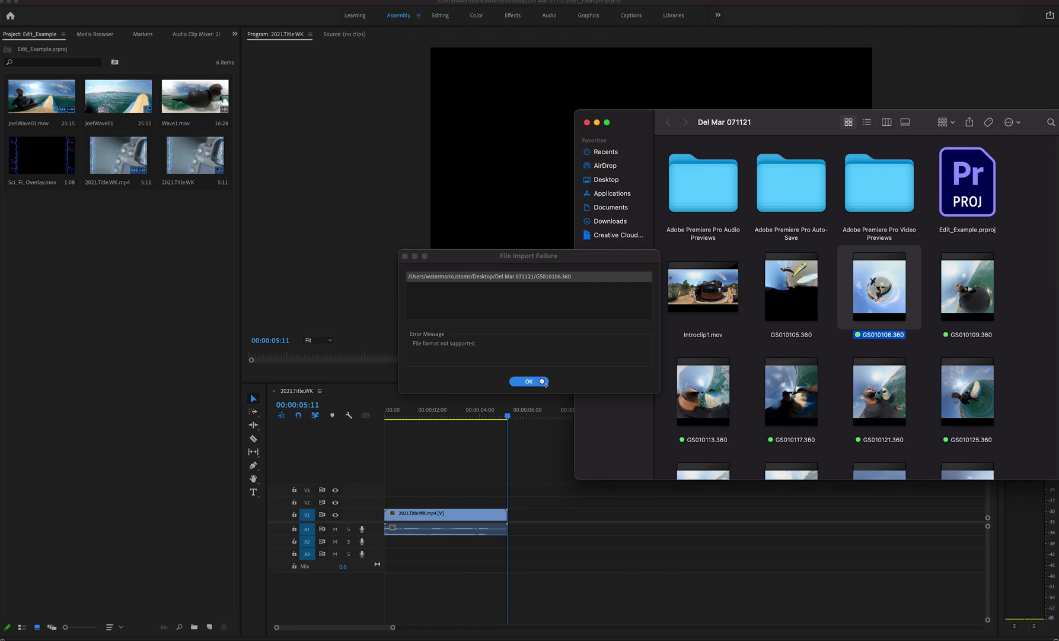
{"action": "left_click", "coordinate": [541, 381]}
{"action": "left_click", "coordinate": [541, 381]}
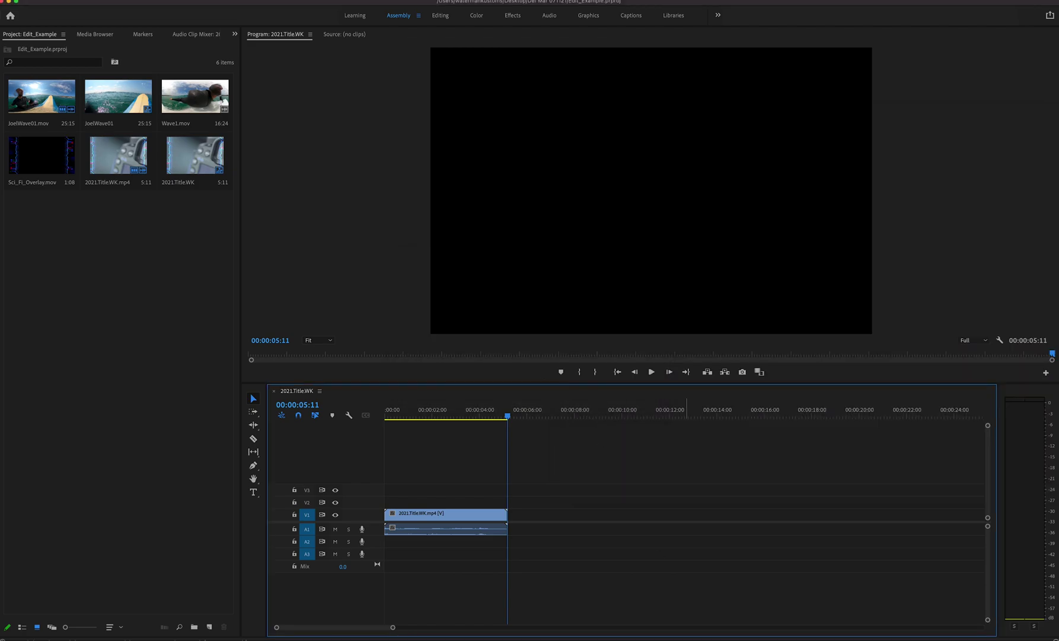
Bring a Finder window forward, browse to Desktop, and move it nearly off screen
{"action": "left_click", "coordinate": [932, 639]}
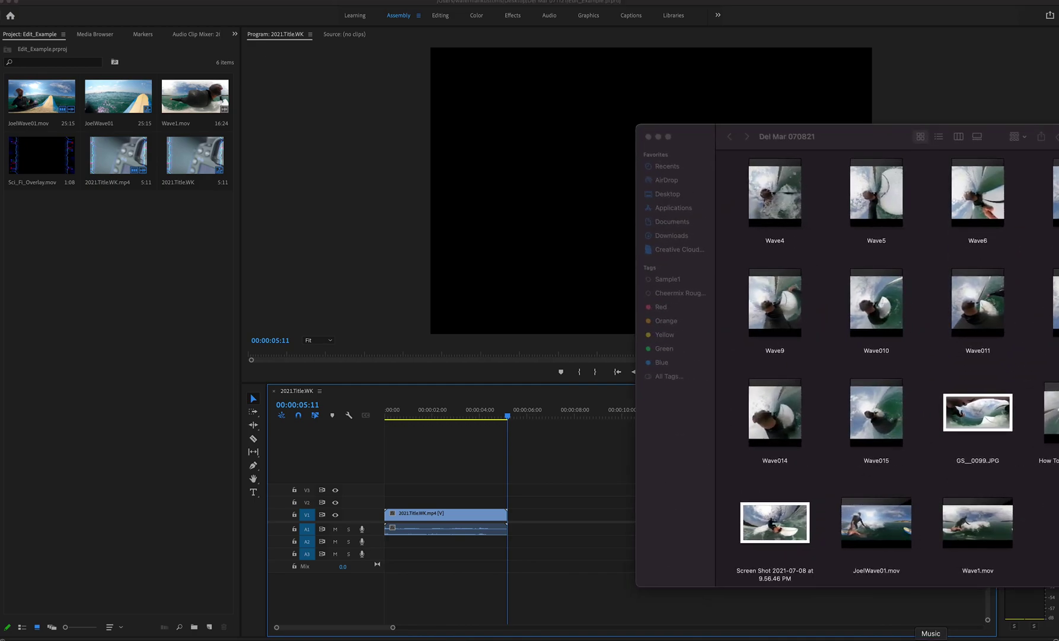
{"action": "left_click_drag", "start_coordinate": [993, 142], "coordinate": [817, 159]}
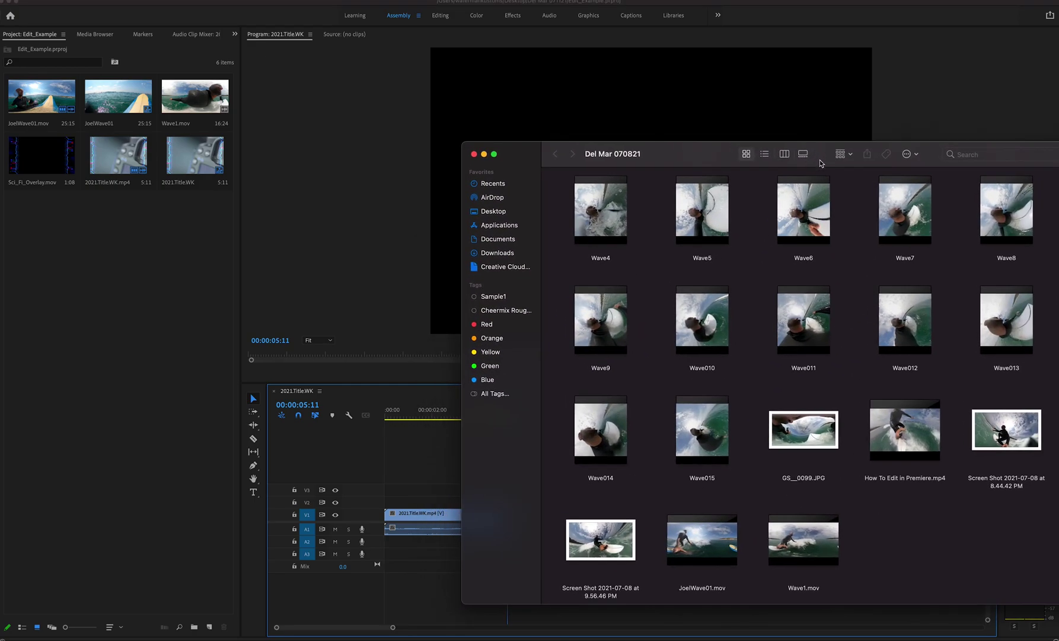
{"action": "scroll", "coordinate": [858, 420], "scroll_direction": "up", "scroll_amount": 5}
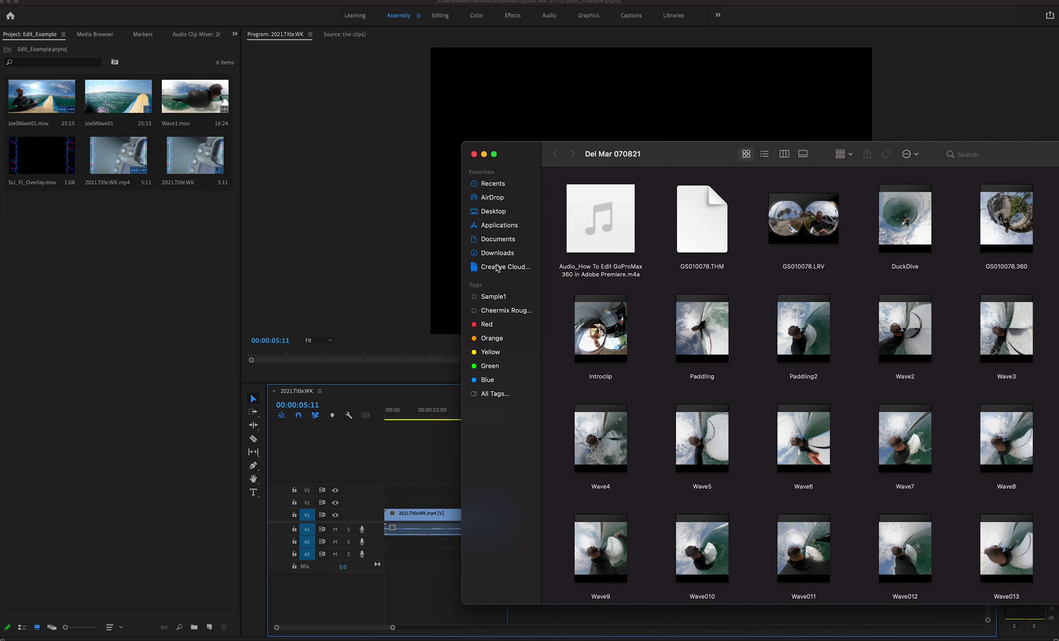
{"action": "left_click", "coordinate": [498, 212]}
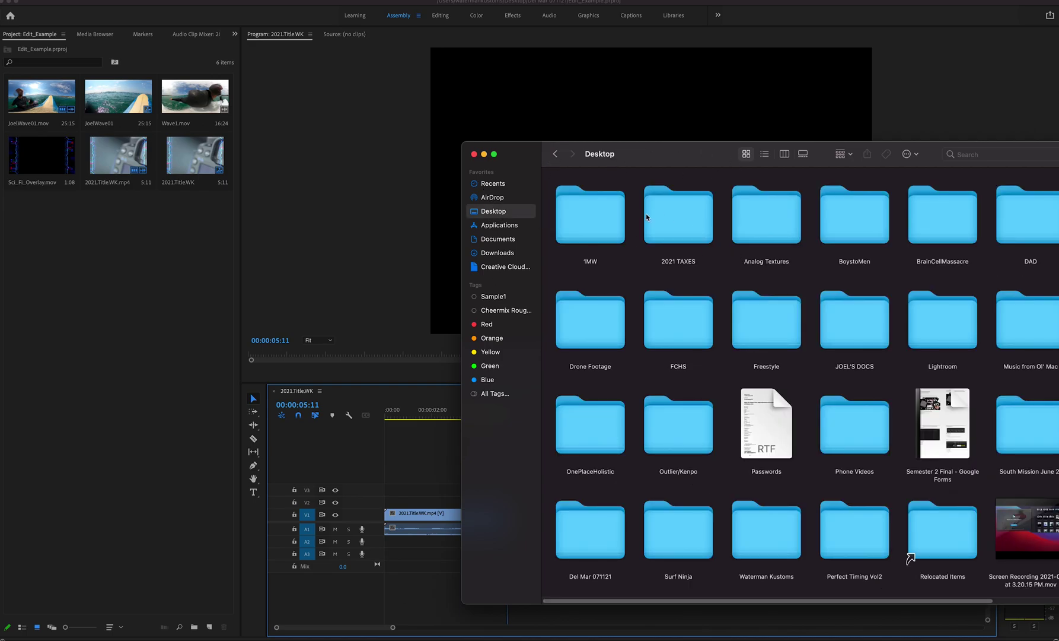
{"action": "left_click_drag", "start_coordinate": [647, 154], "coordinate": [1058, 559]}
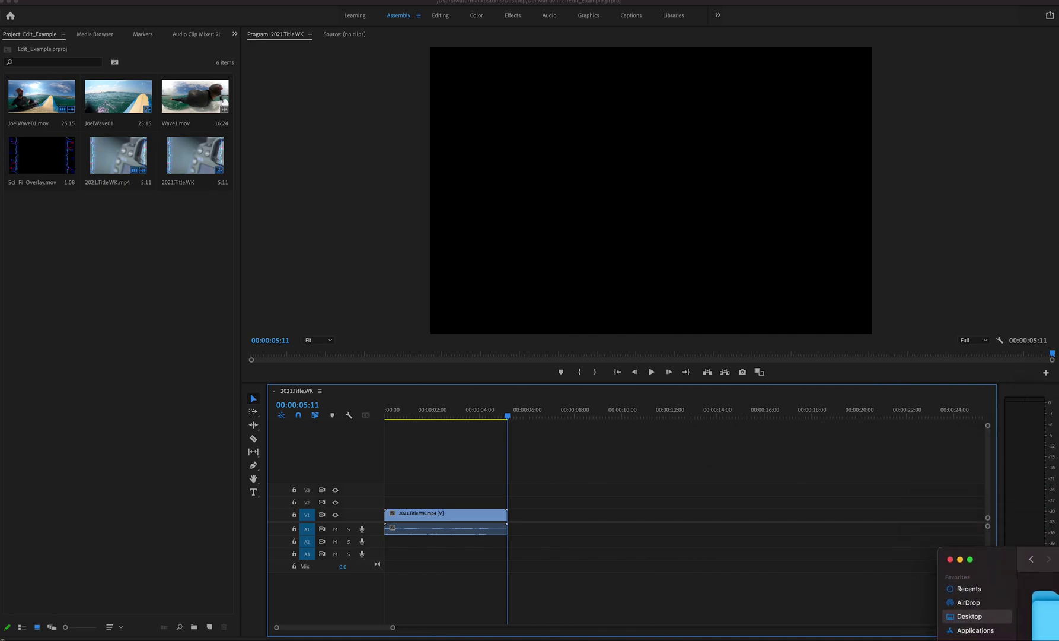
Open a new Del Mar 071121 window, close the small stray window, and return to Premiere
{"action": "key", "text": "super+n"}
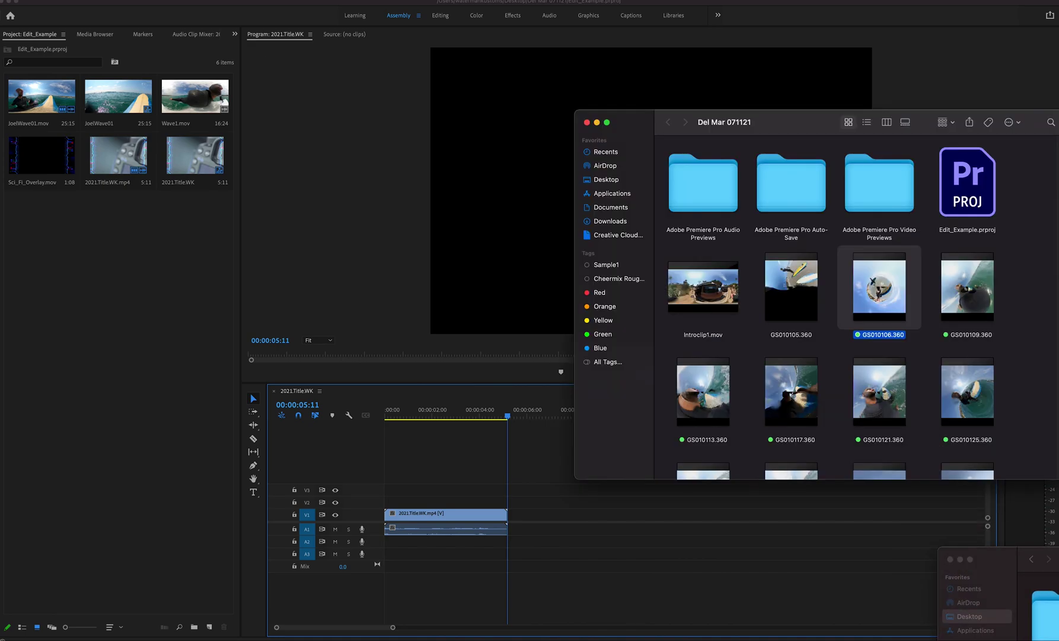
{"action": "left_click", "coordinate": [951, 559]}
{"action": "left_click", "coordinate": [812, 122]}
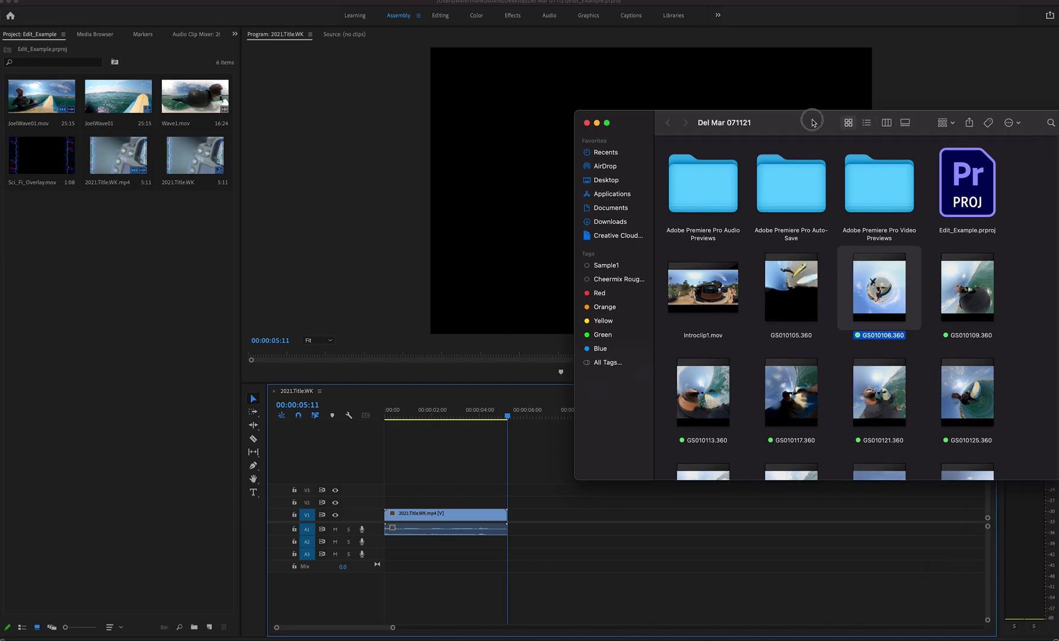
{"action": "left_click_drag", "start_coordinate": [812, 122], "coordinate": [816, 173]}
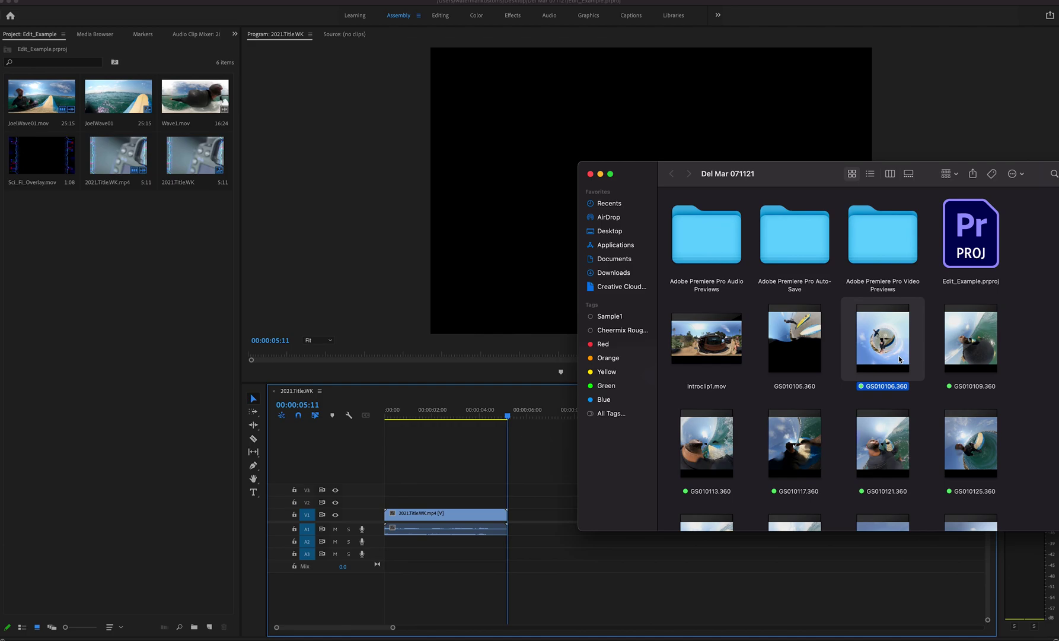
{"action": "left_click", "coordinate": [45, 315]}
Browse the Del Mar 071121 folder in the Import dialog, then cancel without importing
{"action": "double_click", "coordinate": [45, 315]}
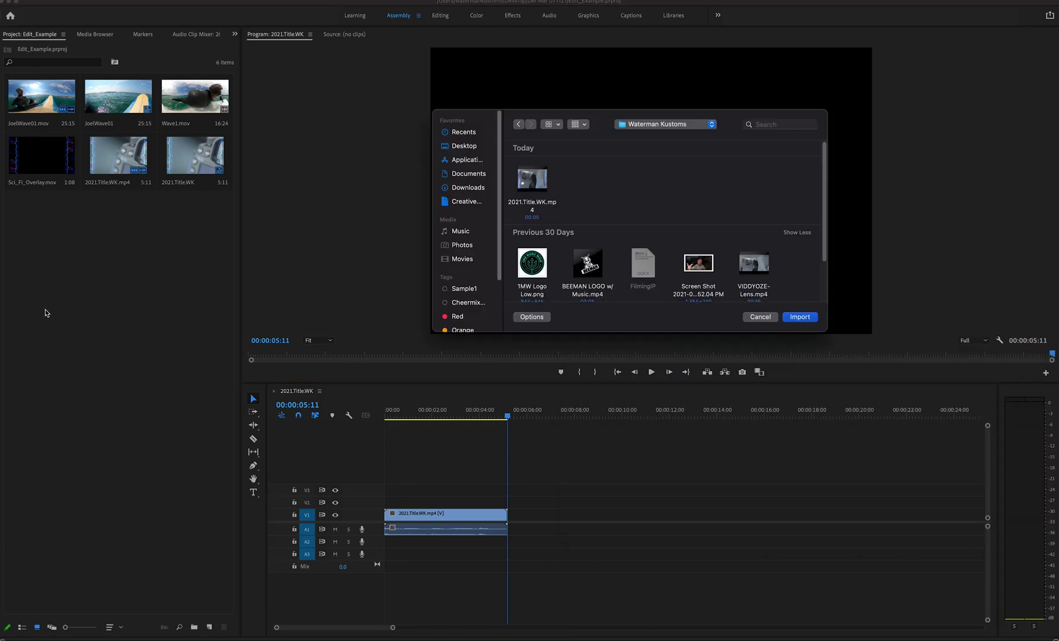
{"action": "left_click", "coordinate": [669, 127]}
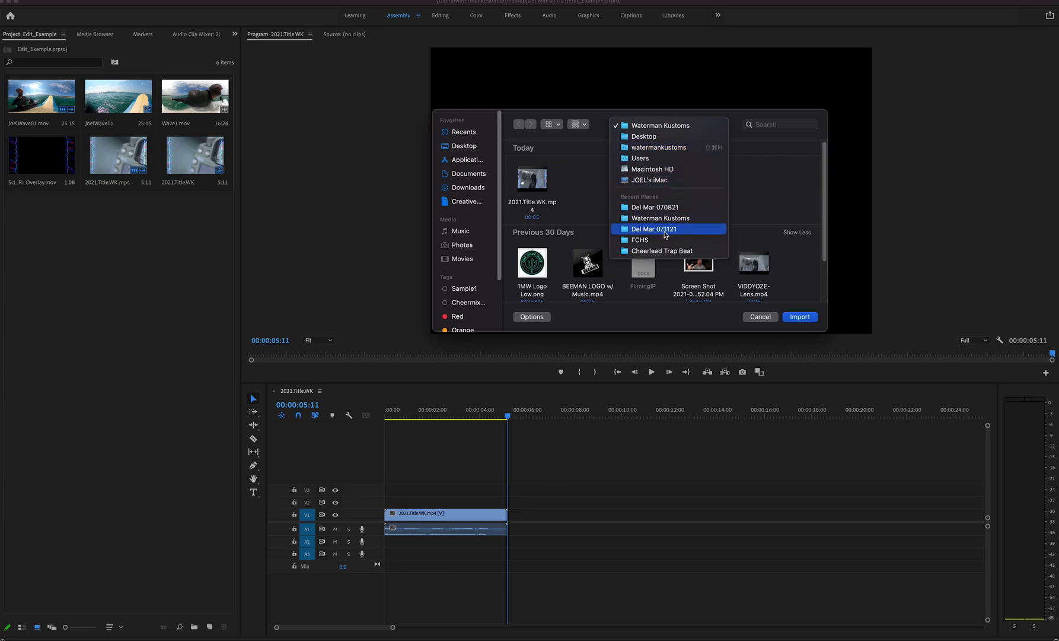
{"action": "left_click", "coordinate": [664, 229]}
{"action": "scroll", "coordinate": [629, 234], "scroll_direction": "down", "scroll_amount": 5}
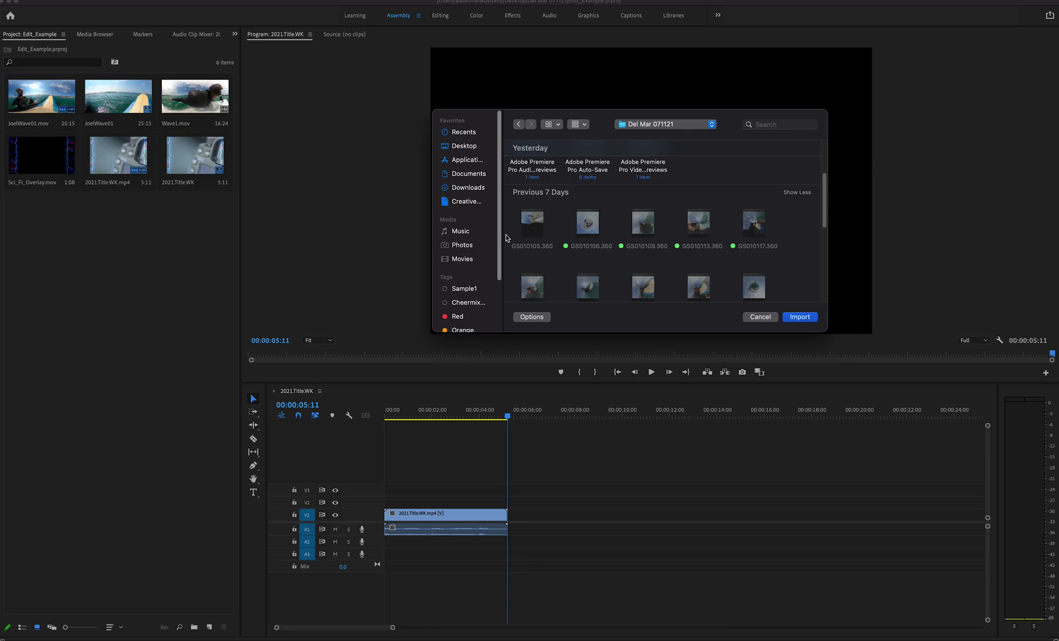
{"action": "left_click", "coordinate": [761, 316]}
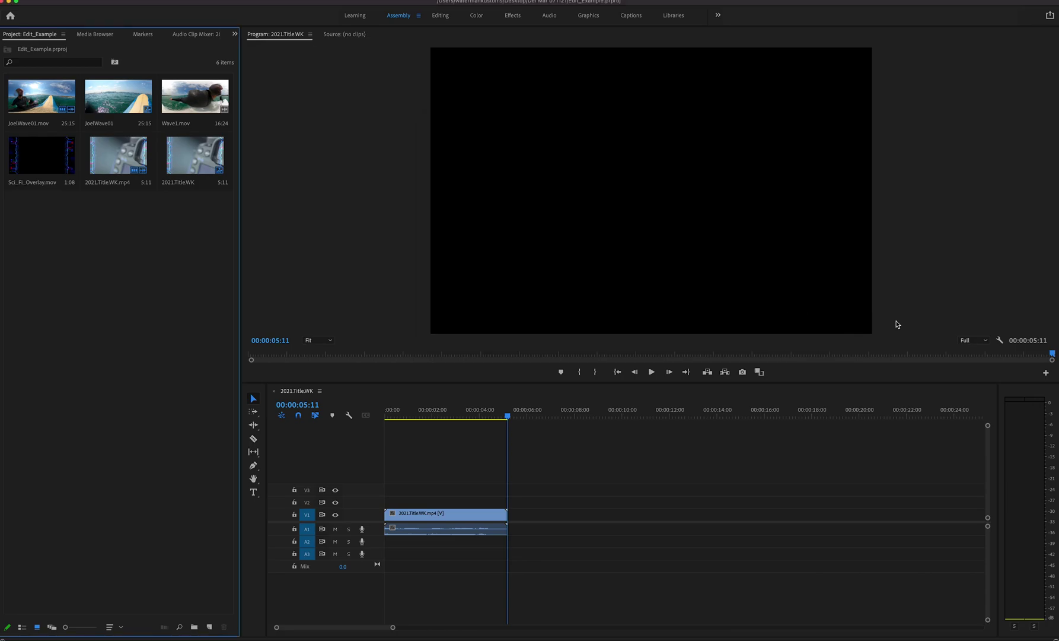
Import Introclip1.mov from the Del Mar 071121 folder into the Project panel
{"action": "key", "text": "super+Tab"}
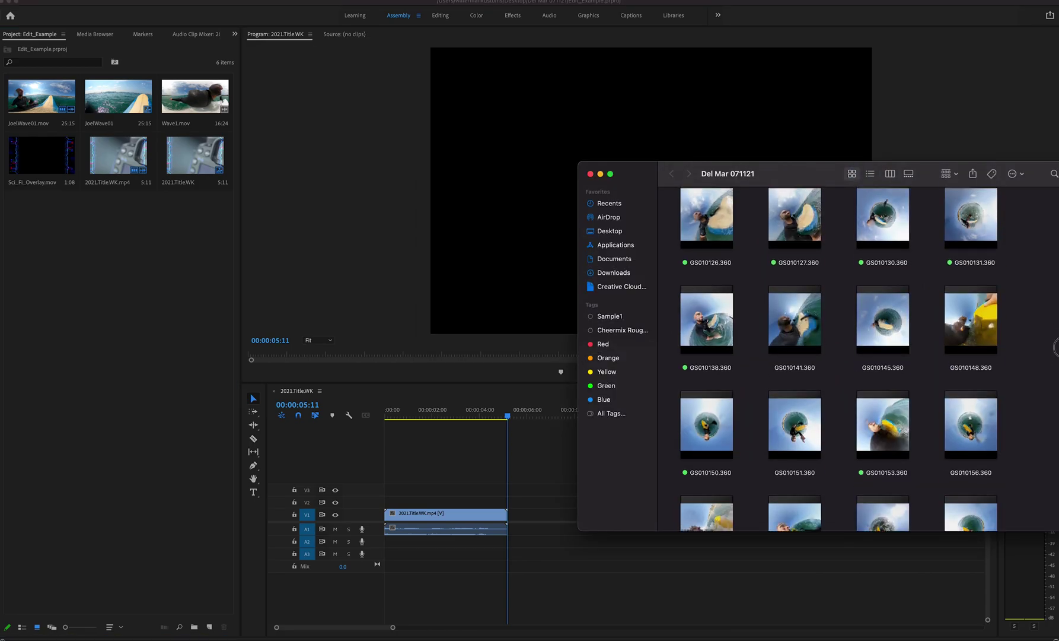
{"action": "scroll", "coordinate": [771, 356], "scroll_direction": "up", "scroll_amount": 5}
{"action": "left_click", "coordinate": [681, 359]}
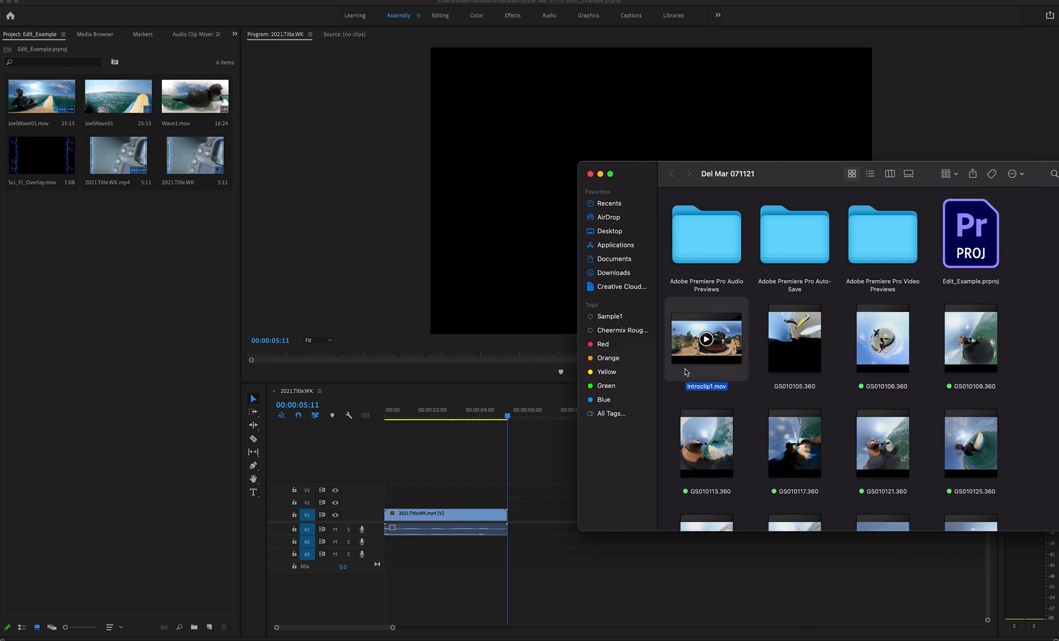
{"action": "left_click_drag", "start_coordinate": [729, 367], "coordinate": [69, 231]}
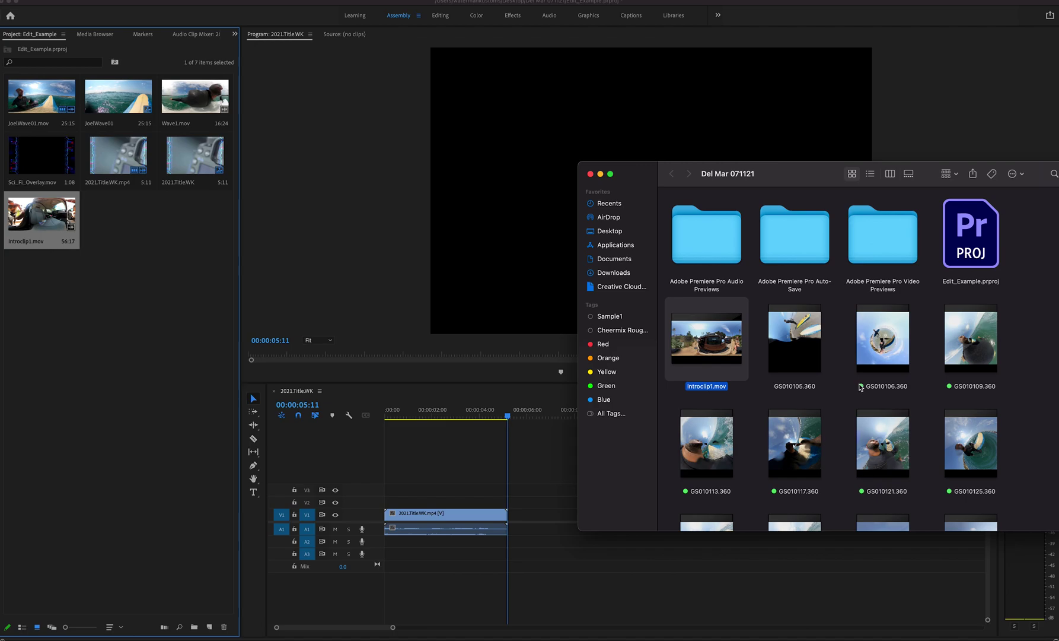
Maximize the Premiere window and bring the GoPro 360 clip folder back up
{"action": "double_click", "coordinate": [537, 6]}
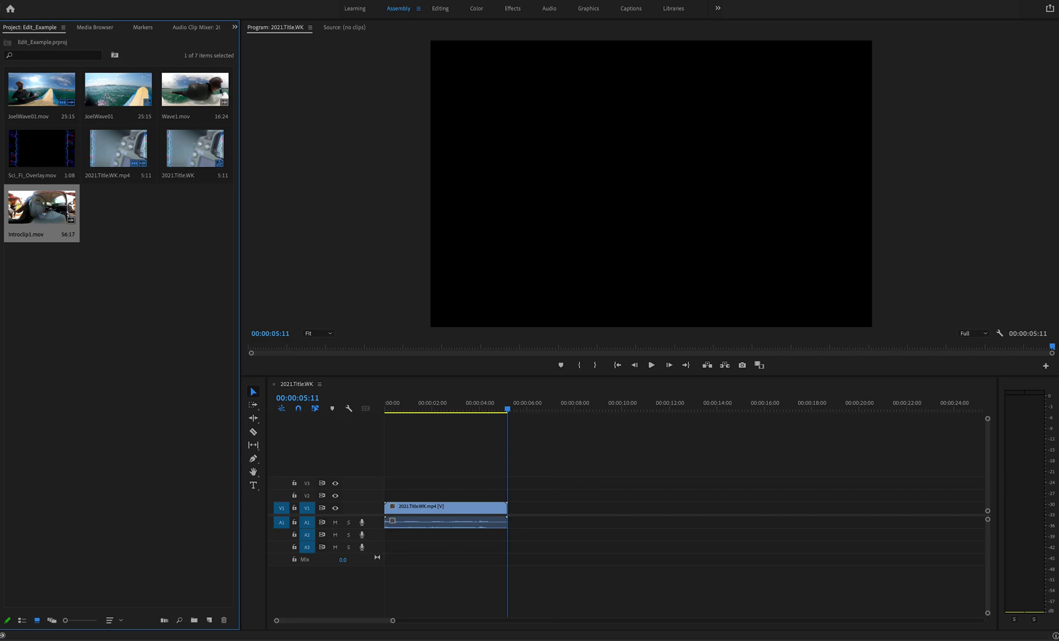
{"action": "key", "text": "super+Tab"}
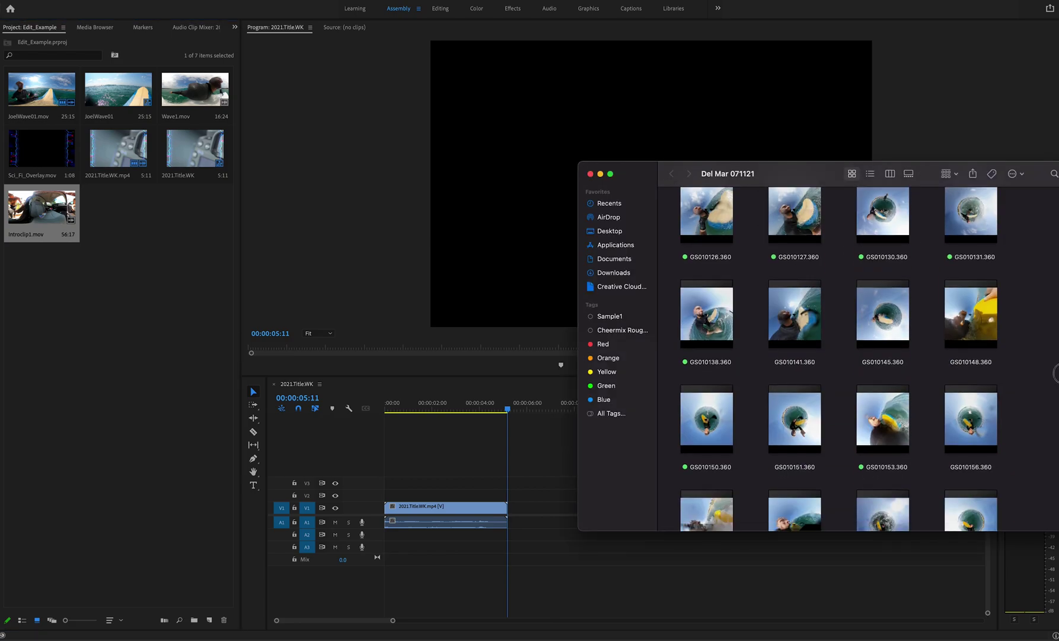
{"action": "scroll", "coordinate": [1056, 240], "scroll_direction": "up", "scroll_amount": 5}
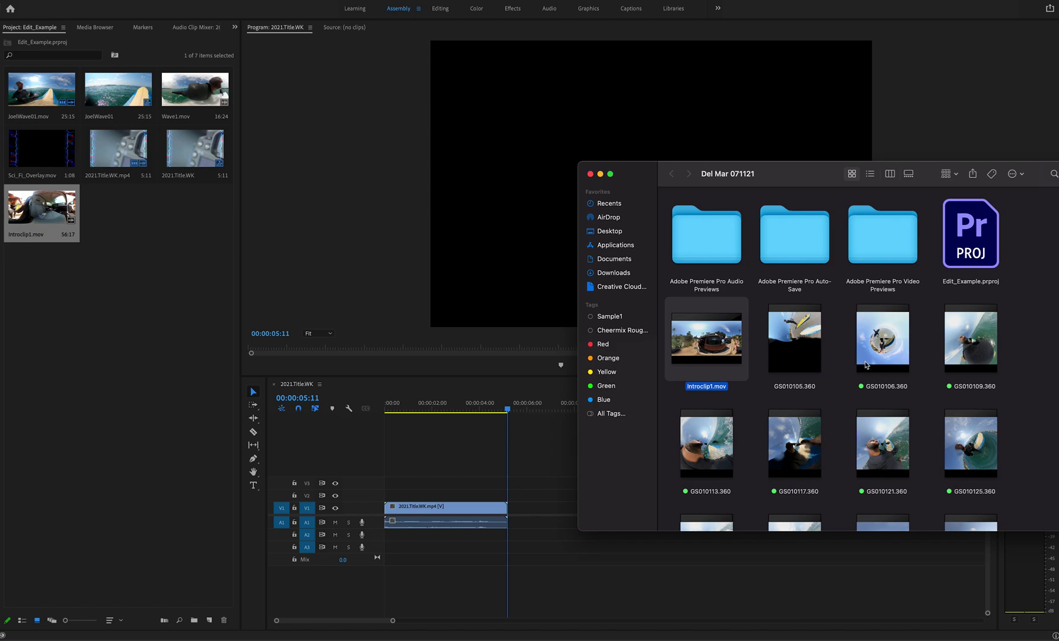
Open GS010106.360 in GoPro Player and scrub to the underwater shot at 00:09
{"action": "left_click", "coordinate": [893, 362]}
{"action": "double_click", "coordinate": [892, 361]}
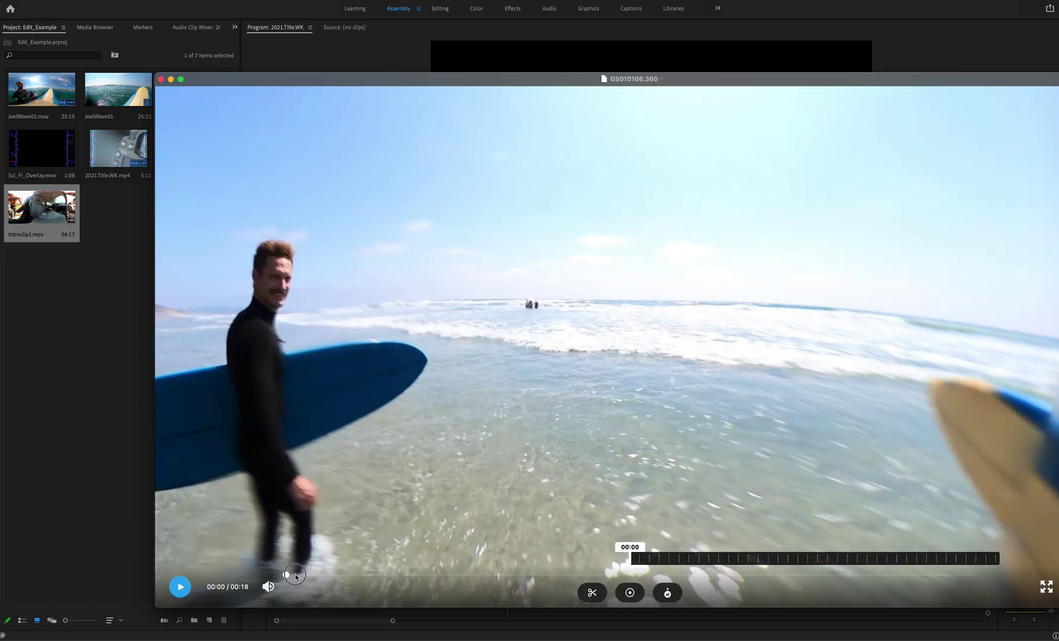
{"action": "left_click_drag", "start_coordinate": [286, 574], "coordinate": [624, 555]}
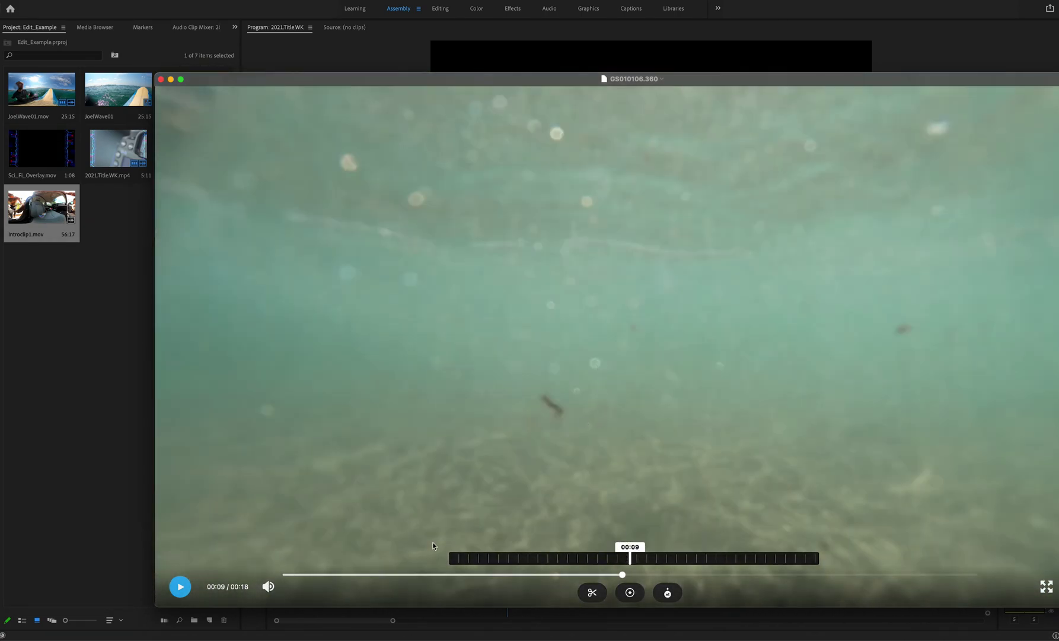
{"action": "left_click_drag", "start_coordinate": [233, 83], "coordinate": [130, 60]}
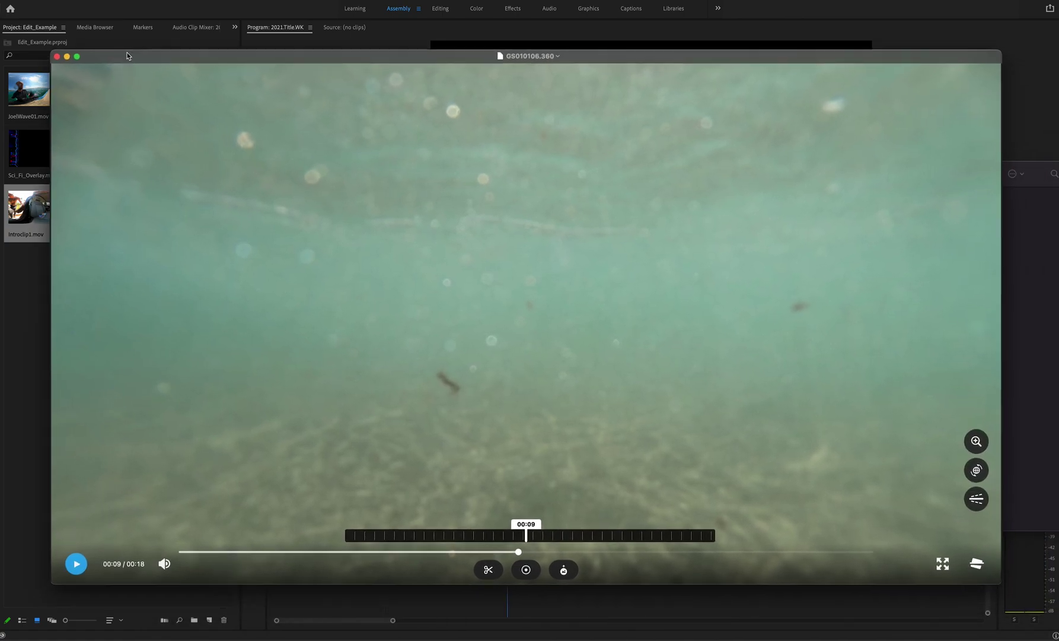
{"action": "left_click", "coordinate": [83, 0]}
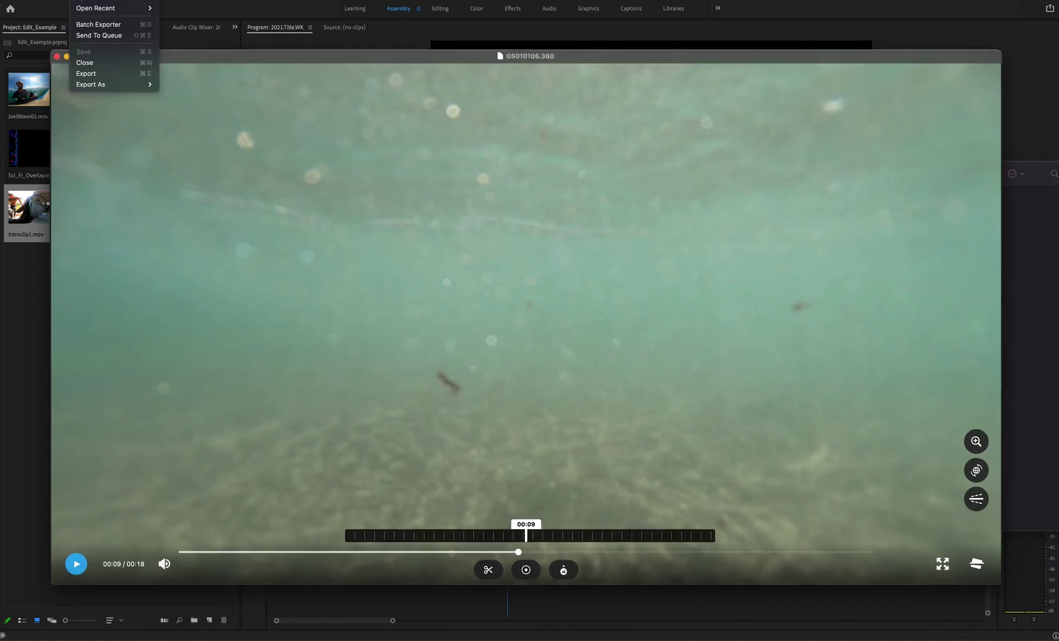
Export the clip as equirectangular ProRes 422 walkingtothebeach.mov into Del Mar 071121
{"action": "left_click", "coordinate": [118, 76]}
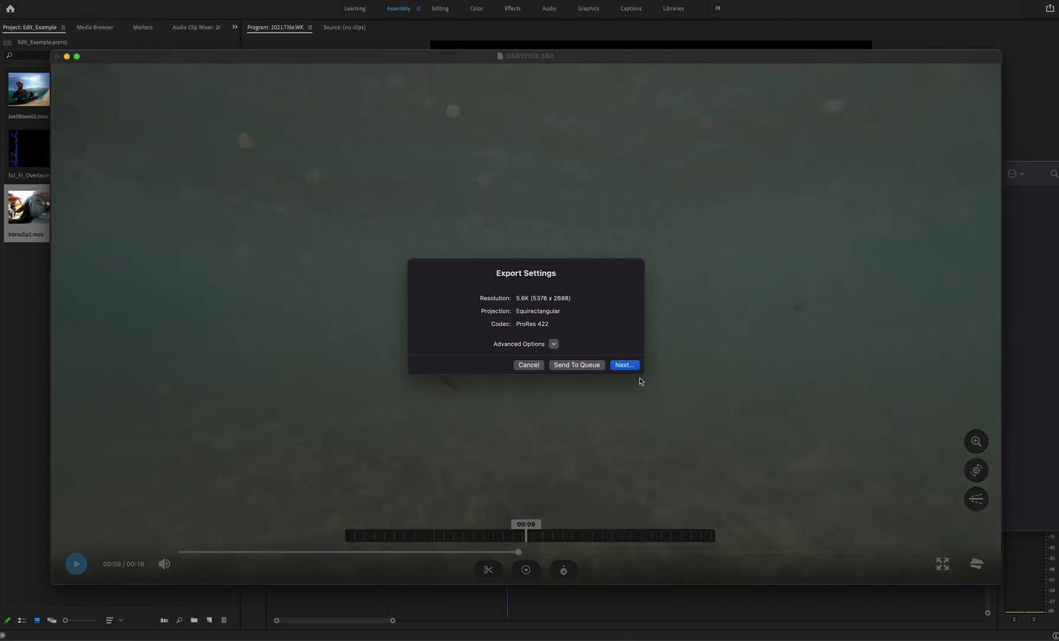
{"action": "left_click", "coordinate": [634, 366]}
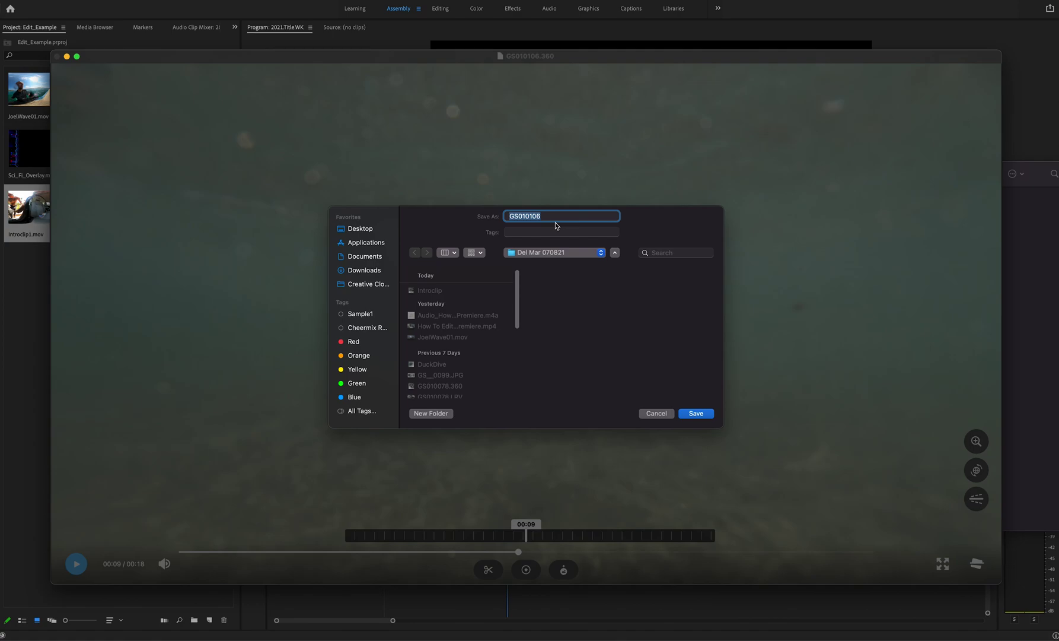
{"action": "type", "text": "walkingtothebeach"}
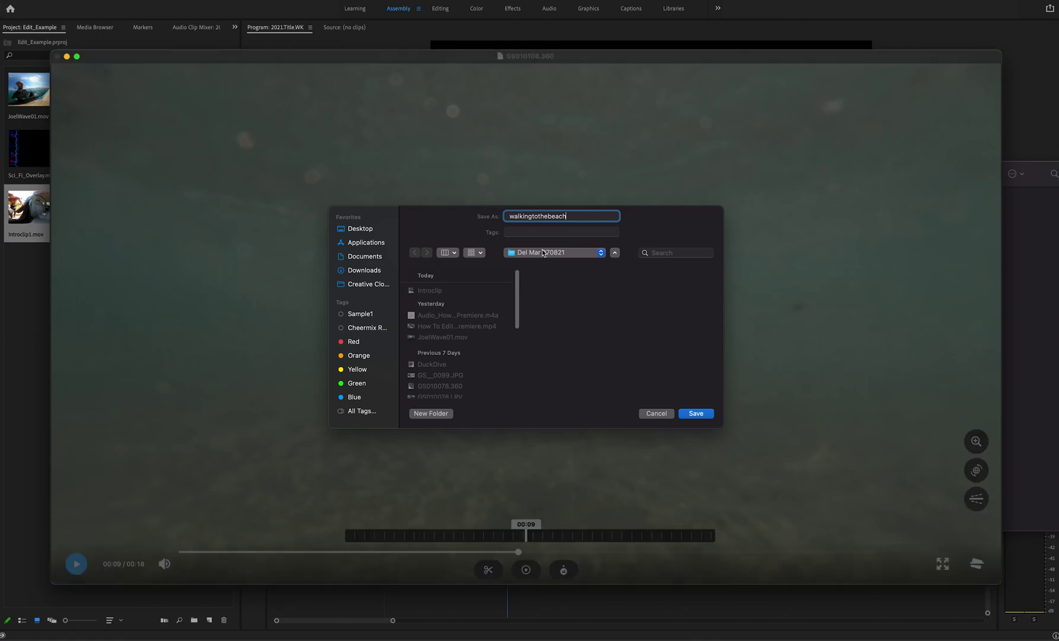
{"action": "left_click", "coordinate": [544, 253]}
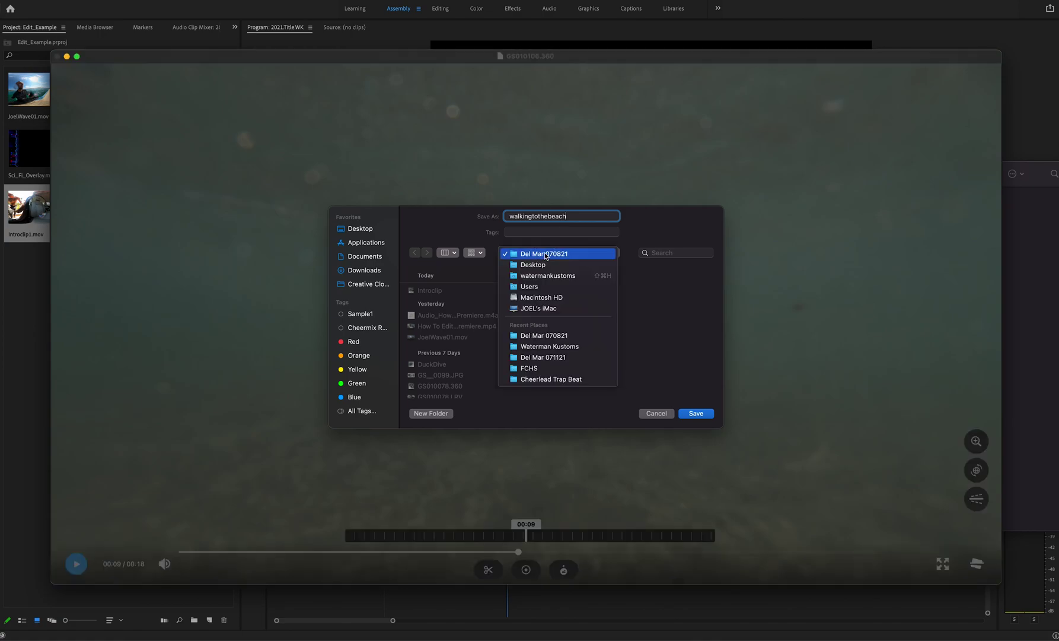
{"action": "left_click", "coordinate": [542, 357]}
{"action": "left_click", "coordinate": [696, 414]}
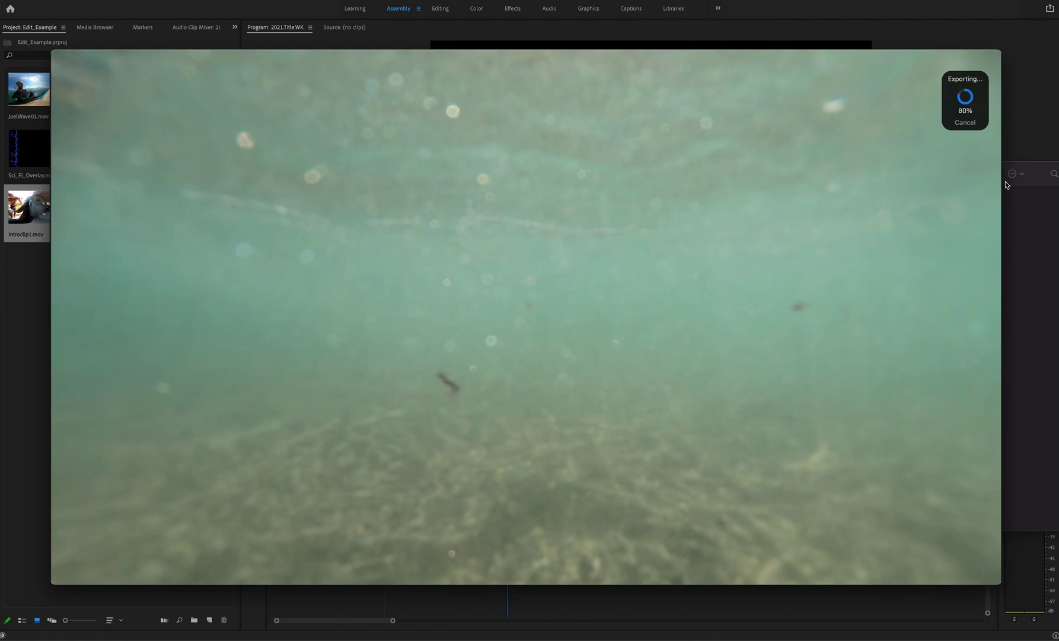
{"action": "left_click", "coordinate": [1006, 185]}
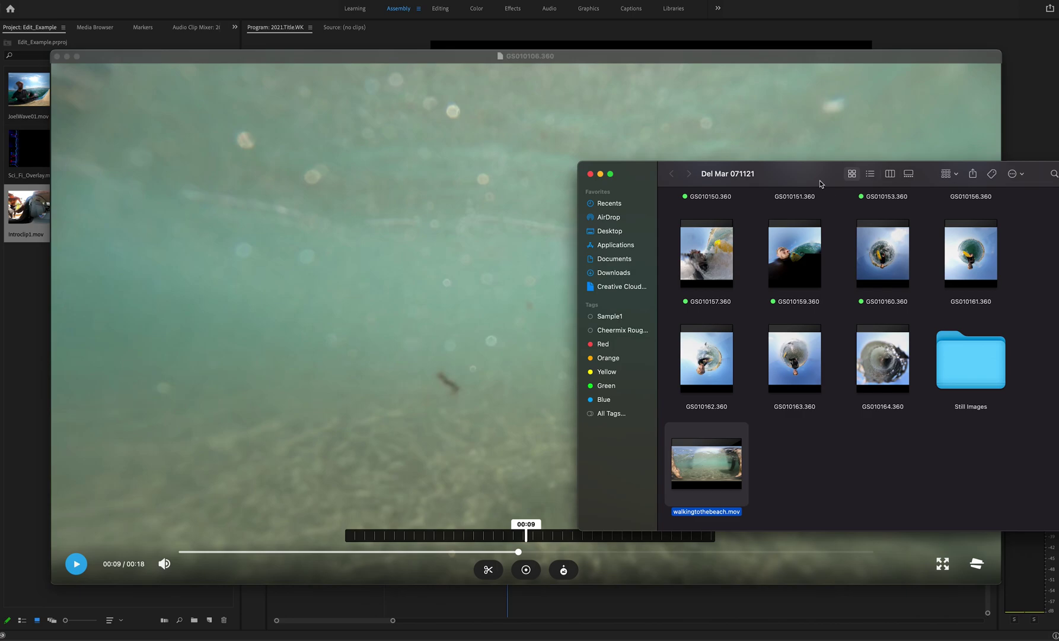
Close GoPro Player, leaving the Del Mar 071121 window with walkingtothebeach.mov in front
{"action": "left_click_drag", "start_coordinate": [821, 184], "coordinate": [806, 283]}
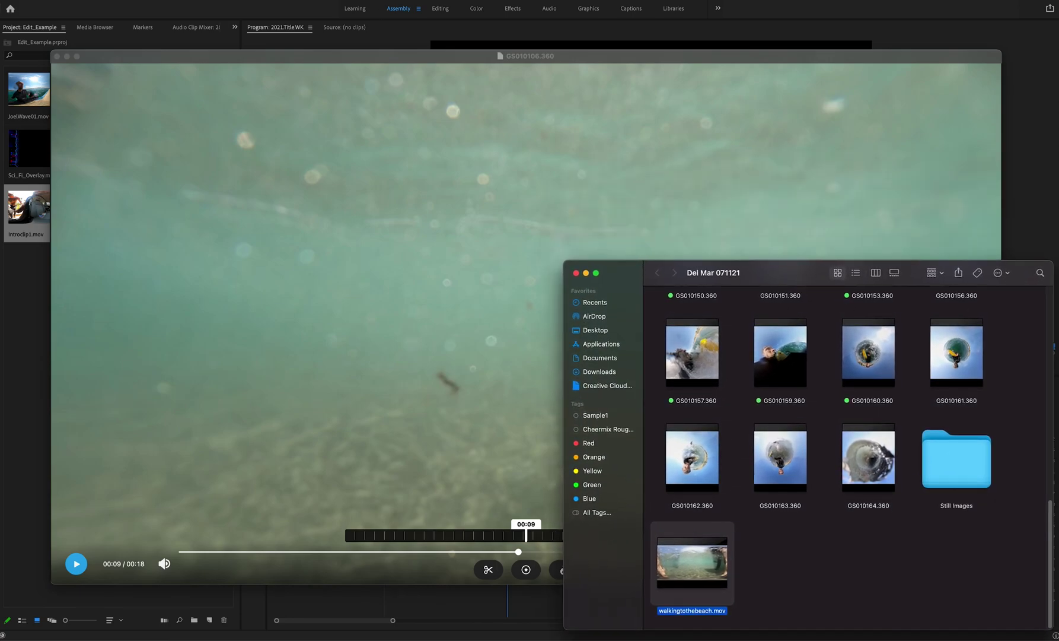
{"action": "left_click", "coordinate": [146, 58]}
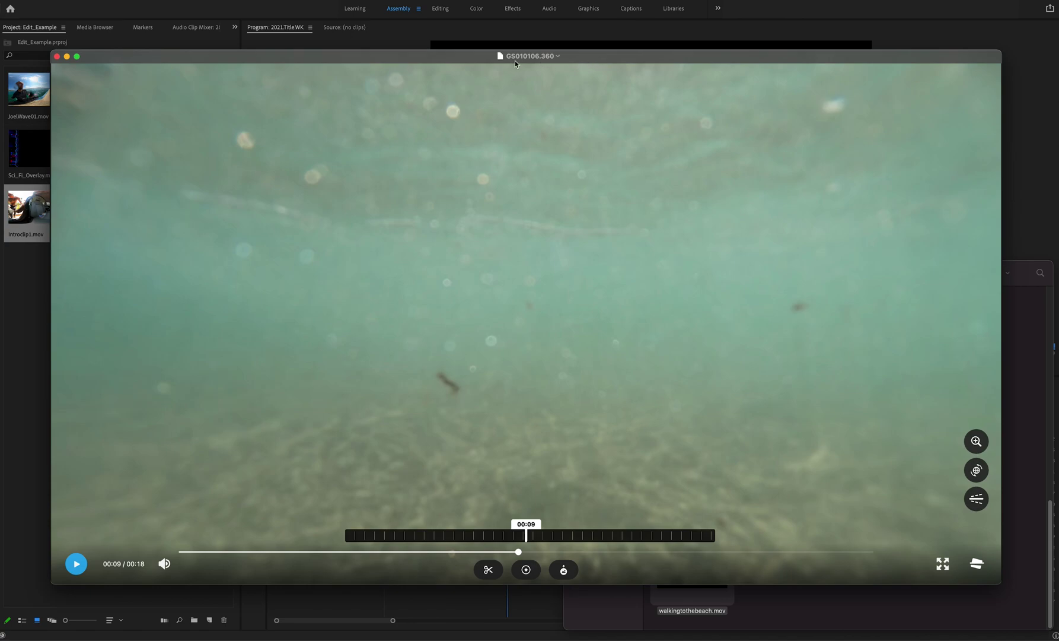
{"action": "left_click", "coordinate": [58, 57]}
{"action": "left_click", "coordinate": [724, 616]}
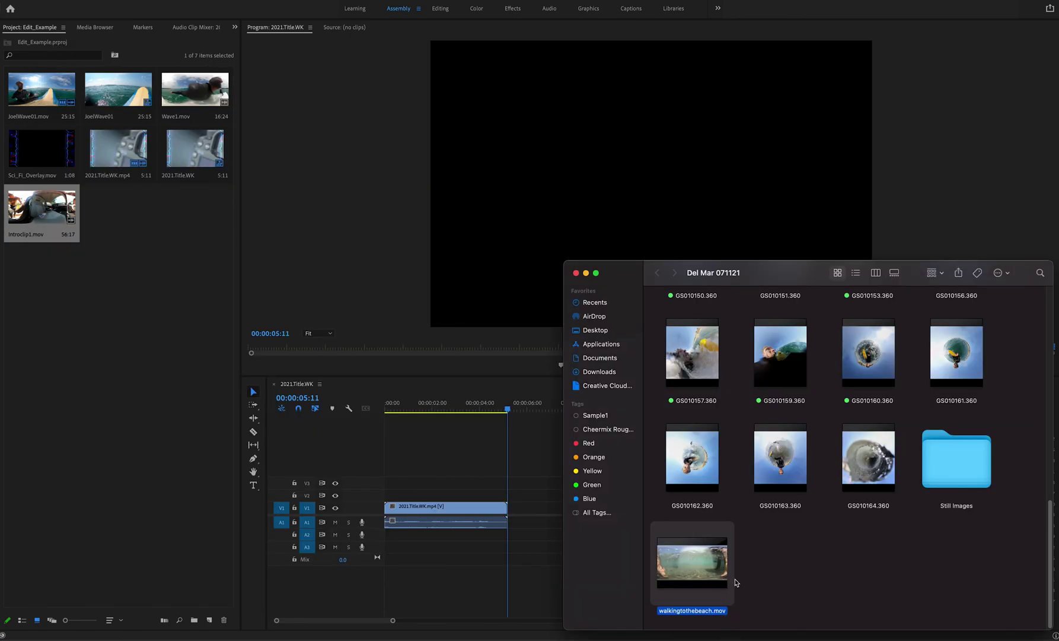
Import walkingtothebeach.mov, place it on V1 after the title clip, and preview it
{"action": "left_click_drag", "start_coordinate": [722, 587], "coordinate": [161, 218]}
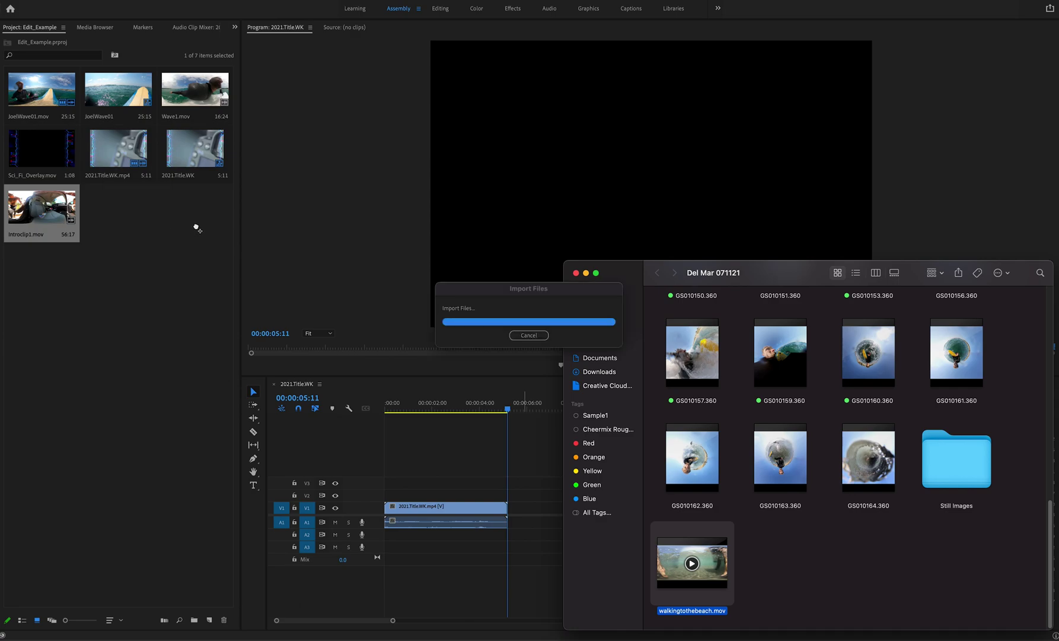
{"action": "left_click", "coordinate": [585, 274]}
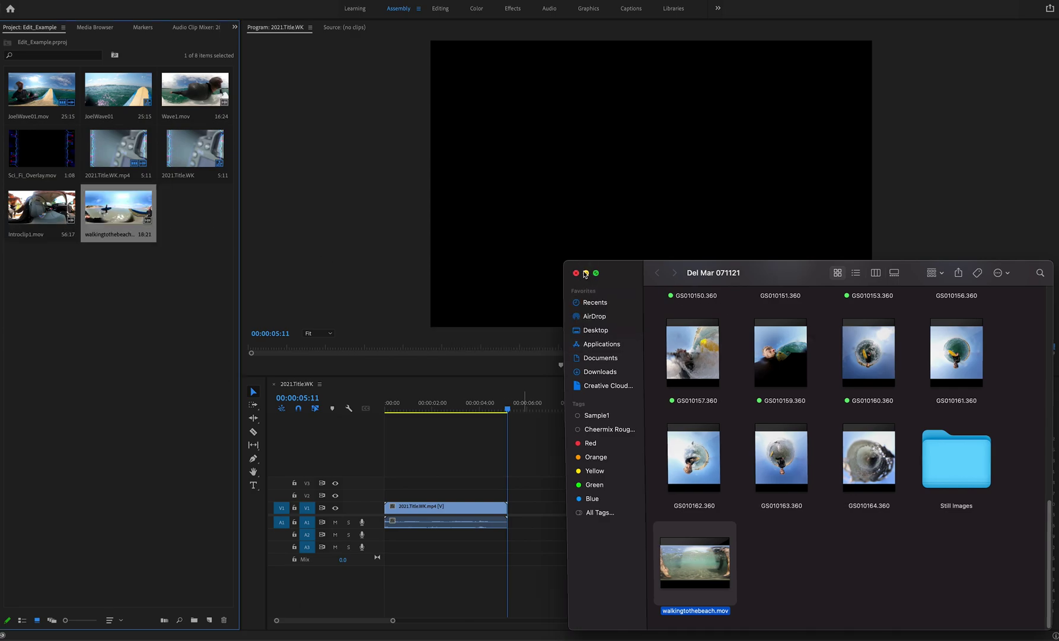
{"action": "left_click_drag", "start_coordinate": [115, 231], "coordinate": [514, 513]}
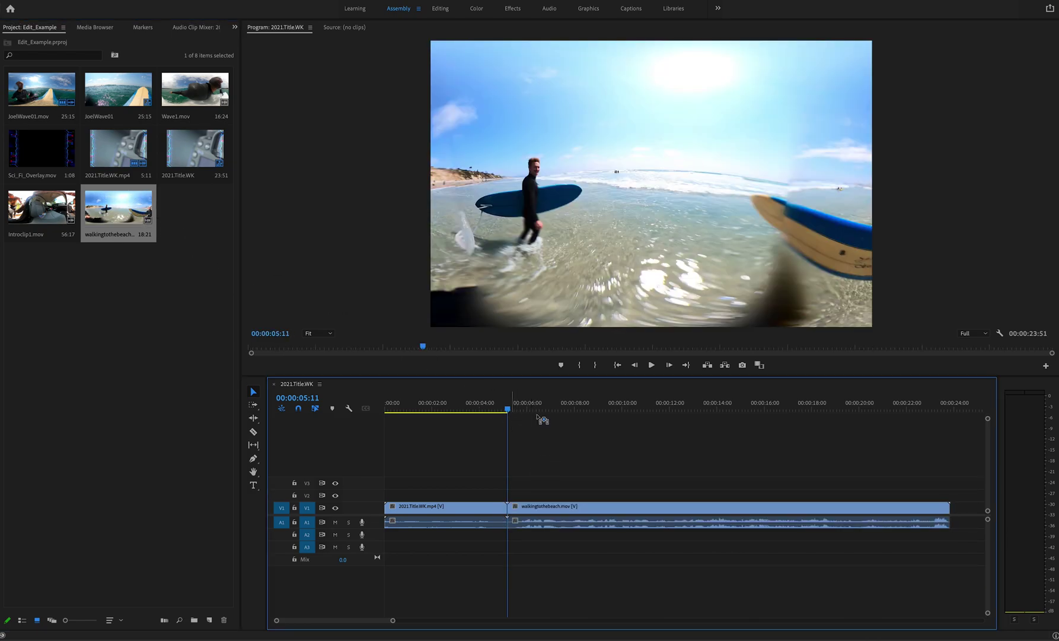
{"action": "left_click_drag", "start_coordinate": [507, 409], "coordinate": [615, 409]}
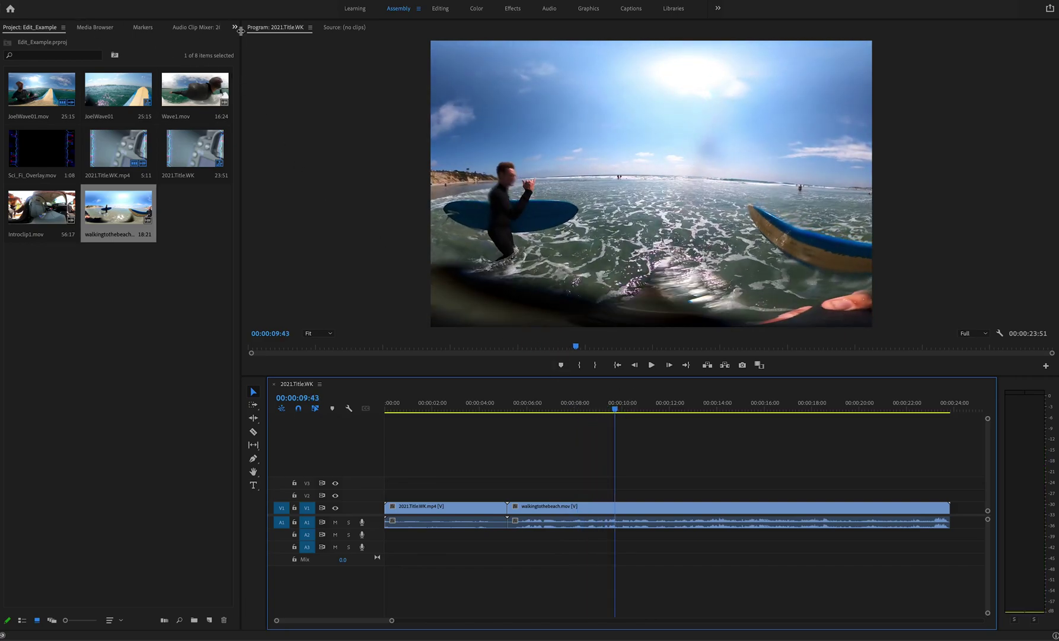
In the Editing workspace, scale walkingtothebeach.mov to 69 and mute audio track A1
{"action": "left_click", "coordinate": [440, 8]}
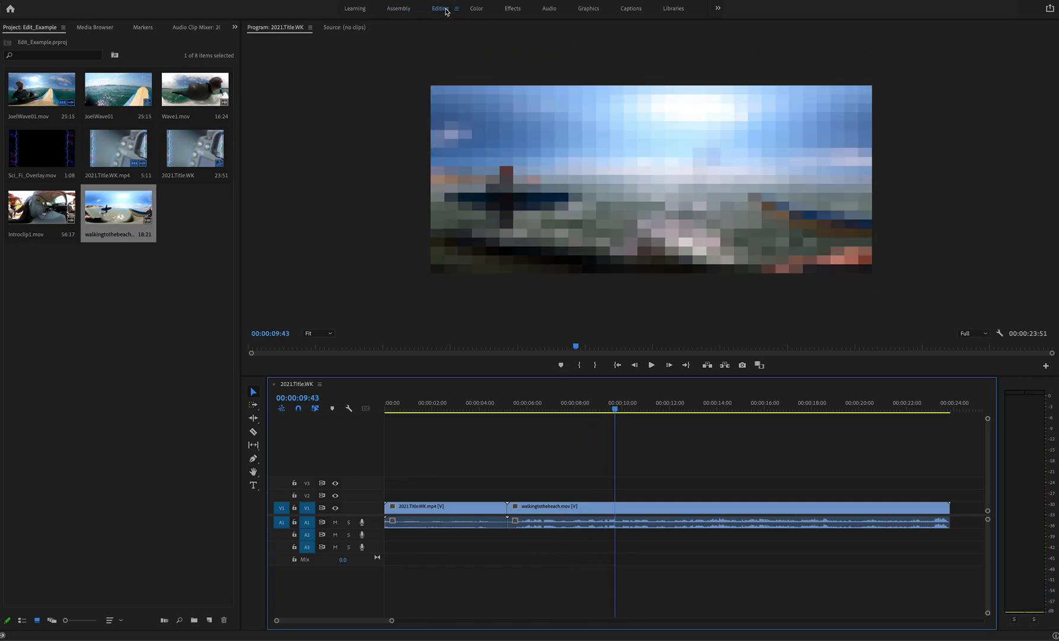
{"action": "left_click", "coordinate": [655, 509]}
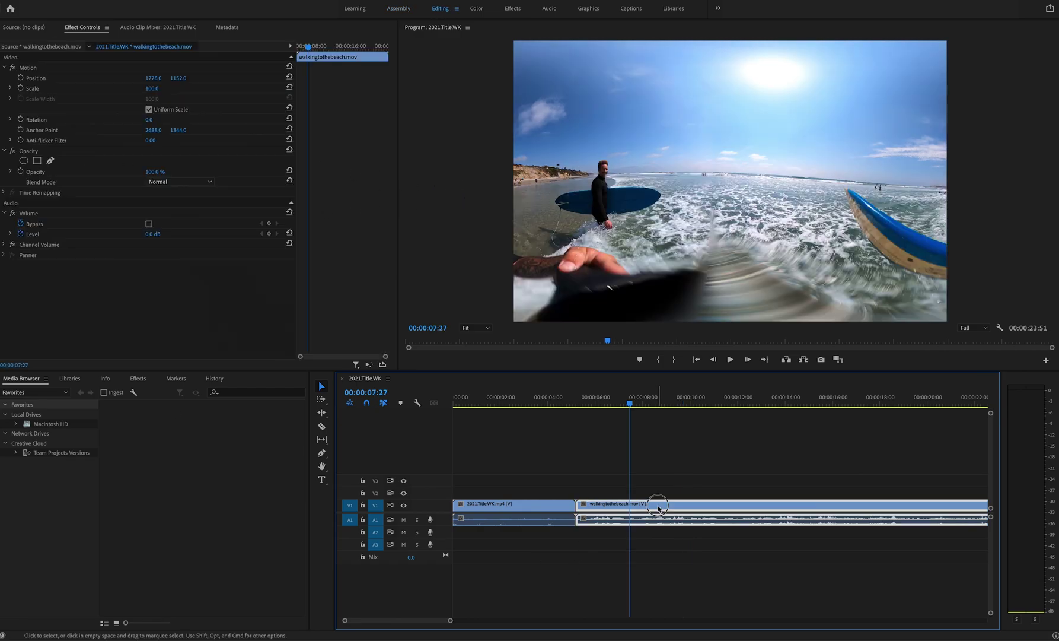
{"action": "left_click_drag", "start_coordinate": [152, 89], "coordinate": [133, 89]}
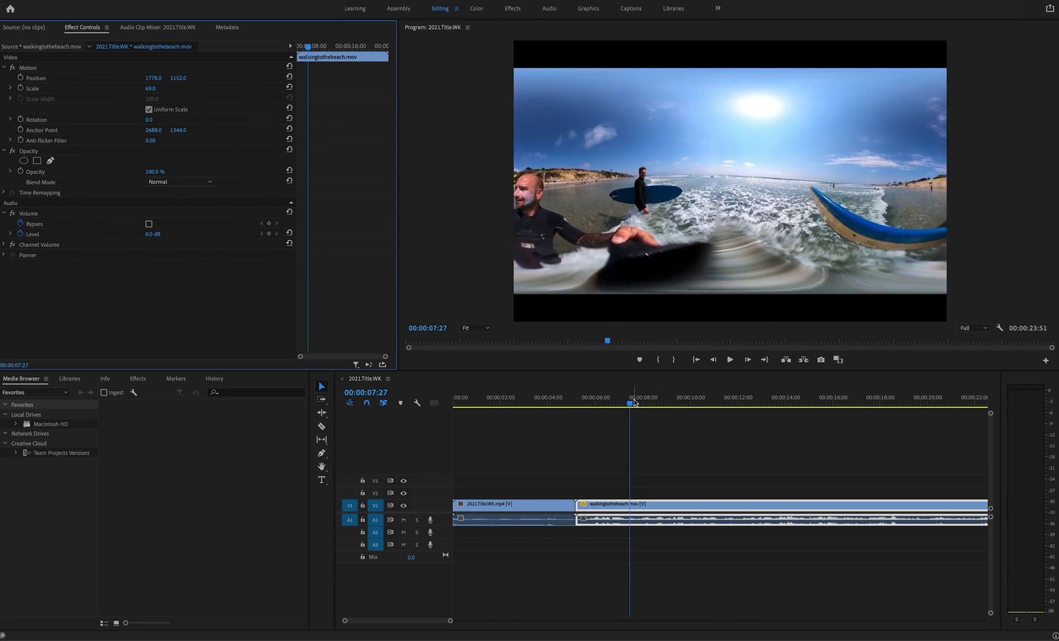
{"action": "left_click_drag", "start_coordinate": [631, 403], "coordinate": [727, 414]}
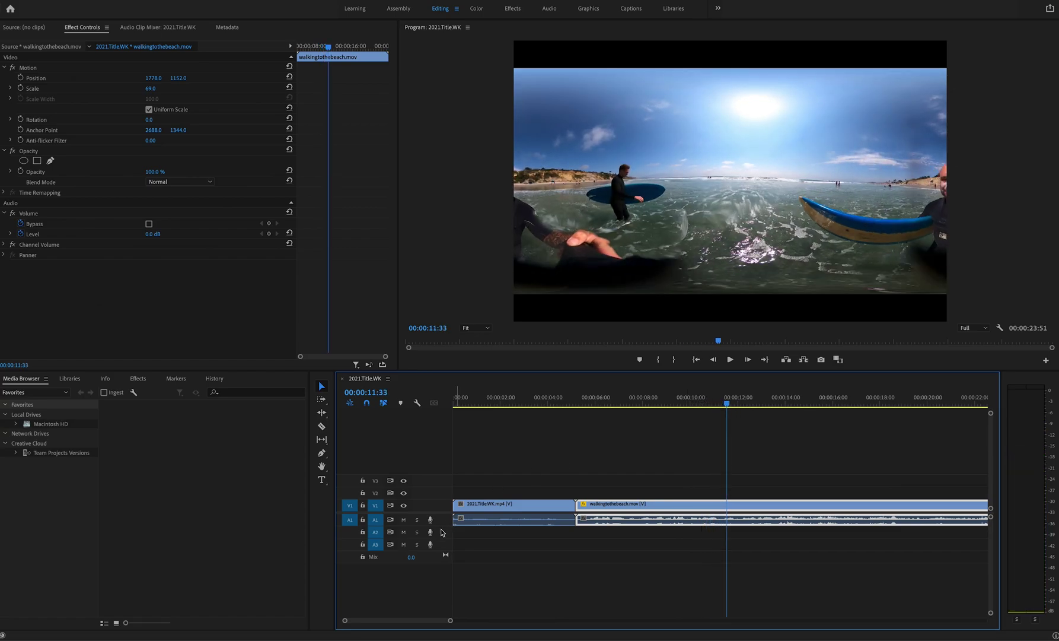
{"action": "left_click", "coordinate": [404, 520]}
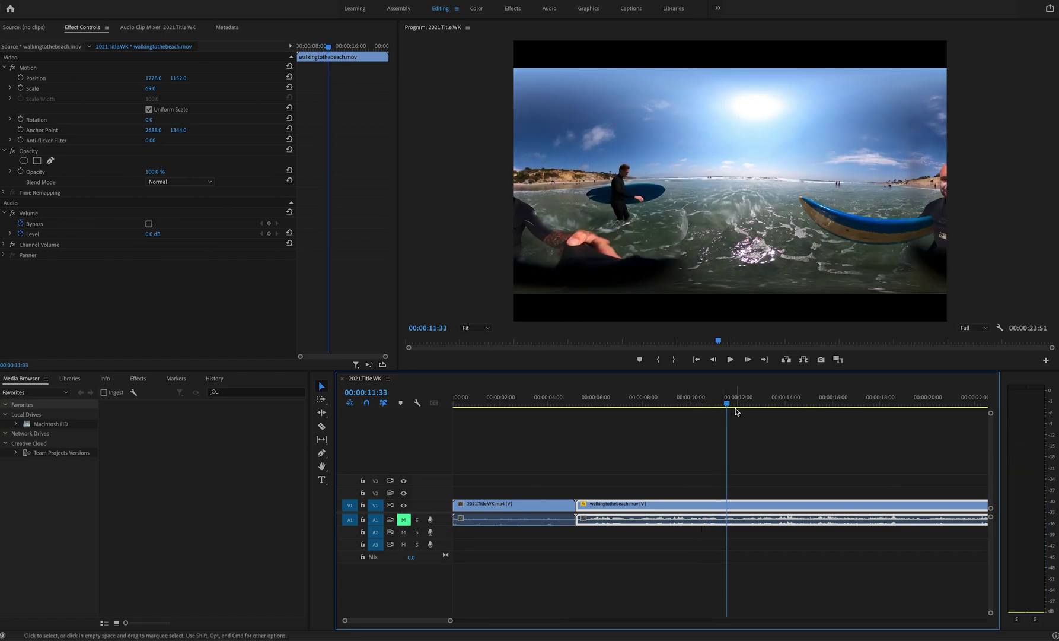
Scrub the walkingtothebeach clip from about 9 seconds onward to inspect the stitch seams
{"action": "left_click_drag", "start_coordinate": [728, 404], "coordinate": [829, 409]}
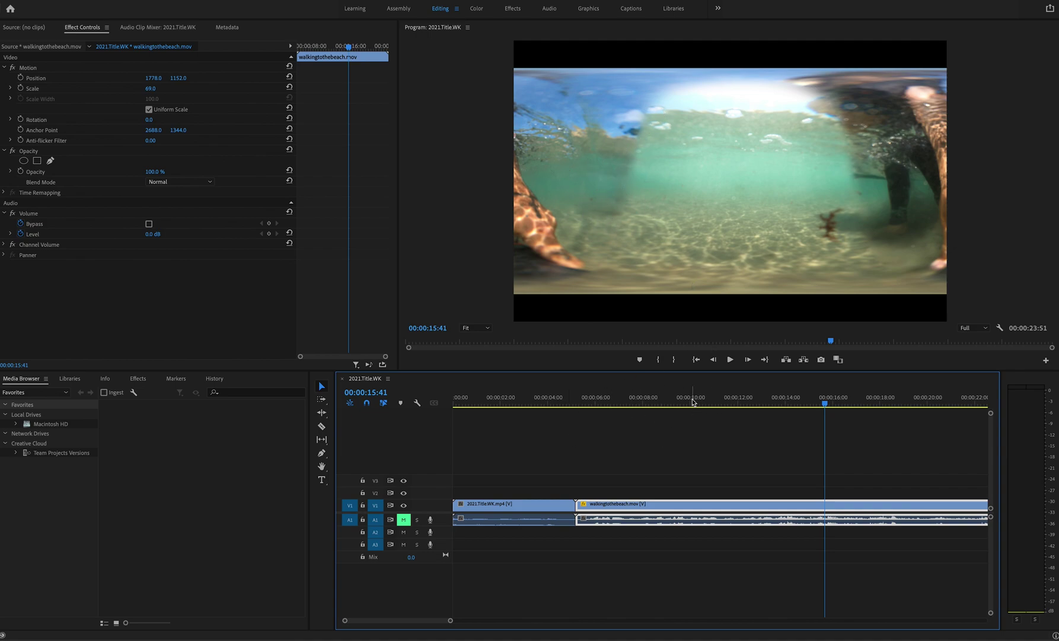
{"action": "left_click", "coordinate": [671, 399]}
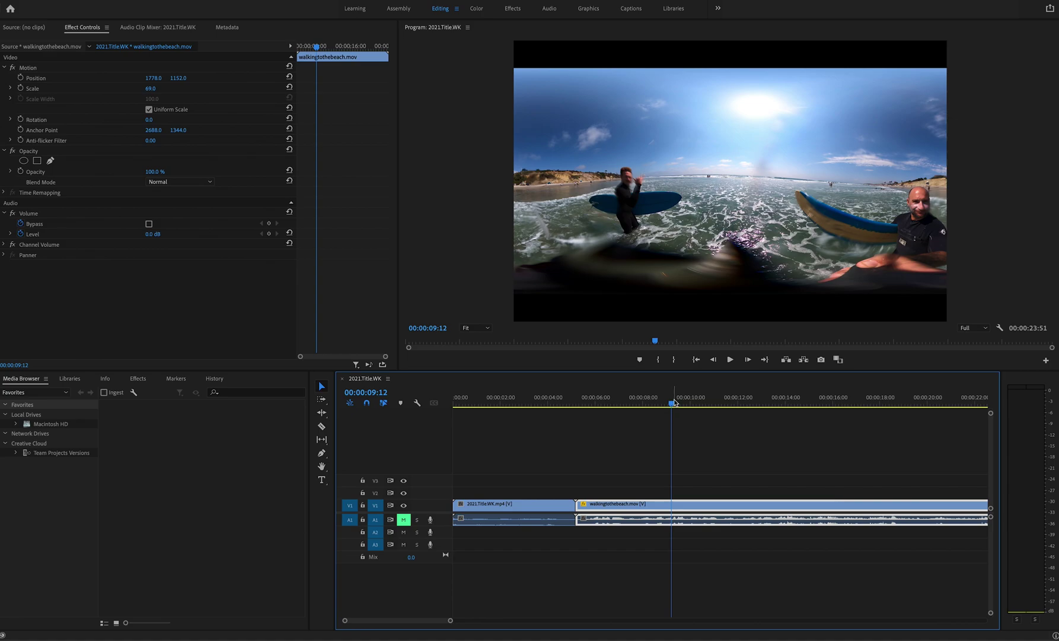
{"action": "left_click_drag", "start_coordinate": [674, 402], "coordinate": [738, 404]}
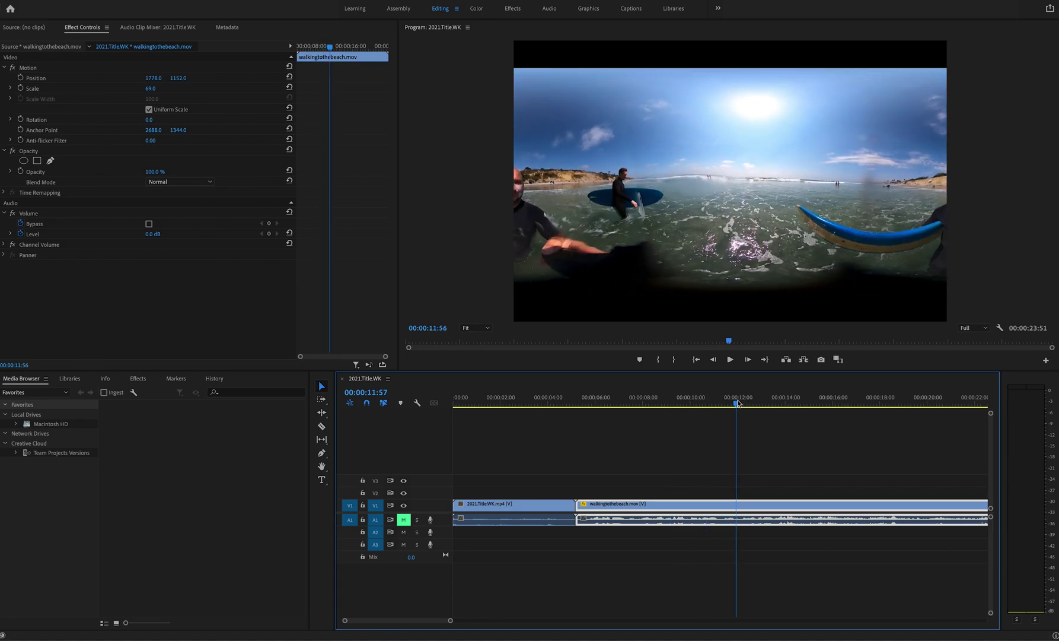
{"action": "left_click", "coordinate": [641, 250]}
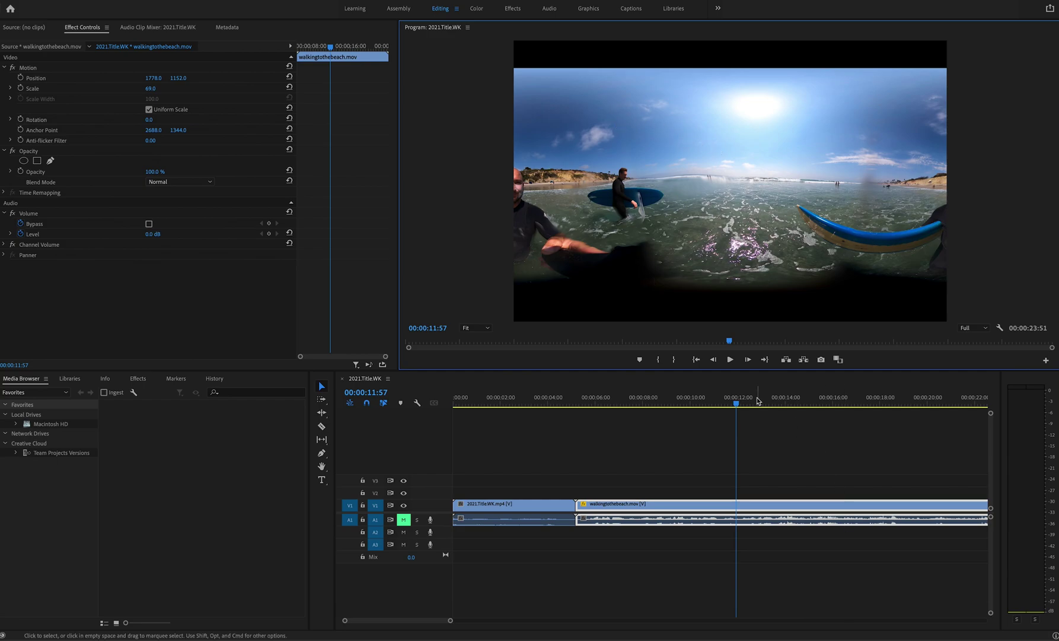
{"action": "left_click_drag", "start_coordinate": [739, 404], "coordinate": [900, 416]}
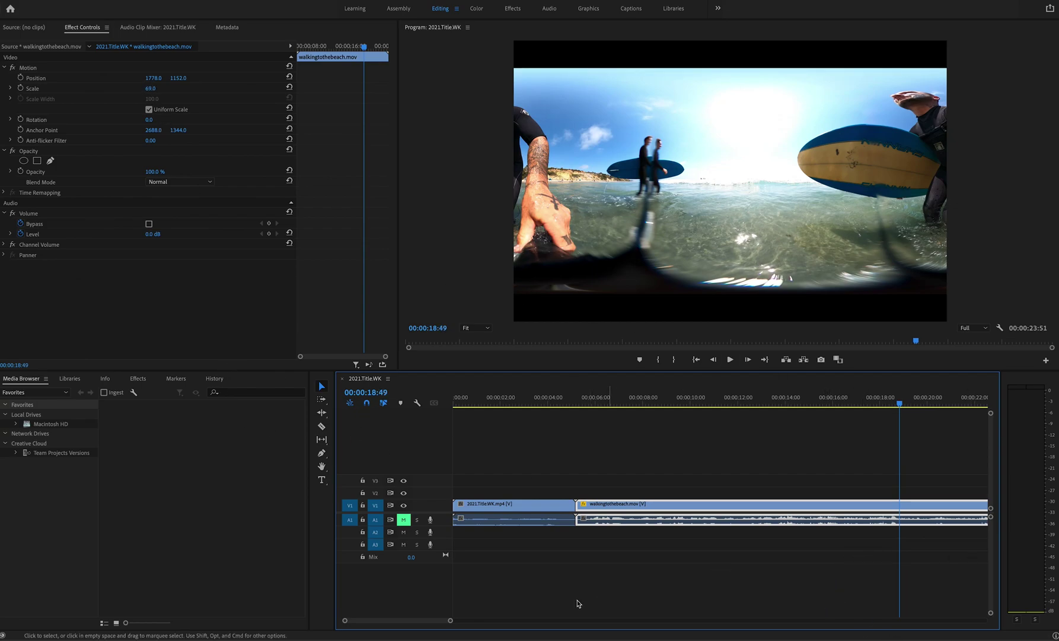
Zoom out the timeline, park the playhead near 21 seconds, and show the Source monitor panel
{"action": "left_click_drag", "start_coordinate": [450, 621], "coordinate": [520, 621]}
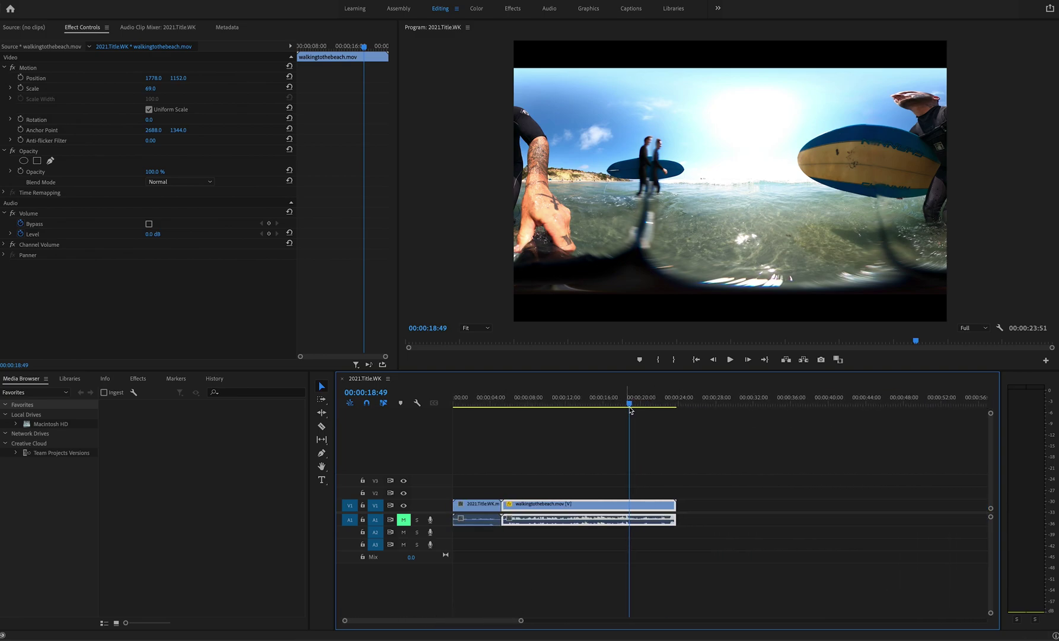
{"action": "left_click_drag", "start_coordinate": [631, 409], "coordinate": [664, 403]}
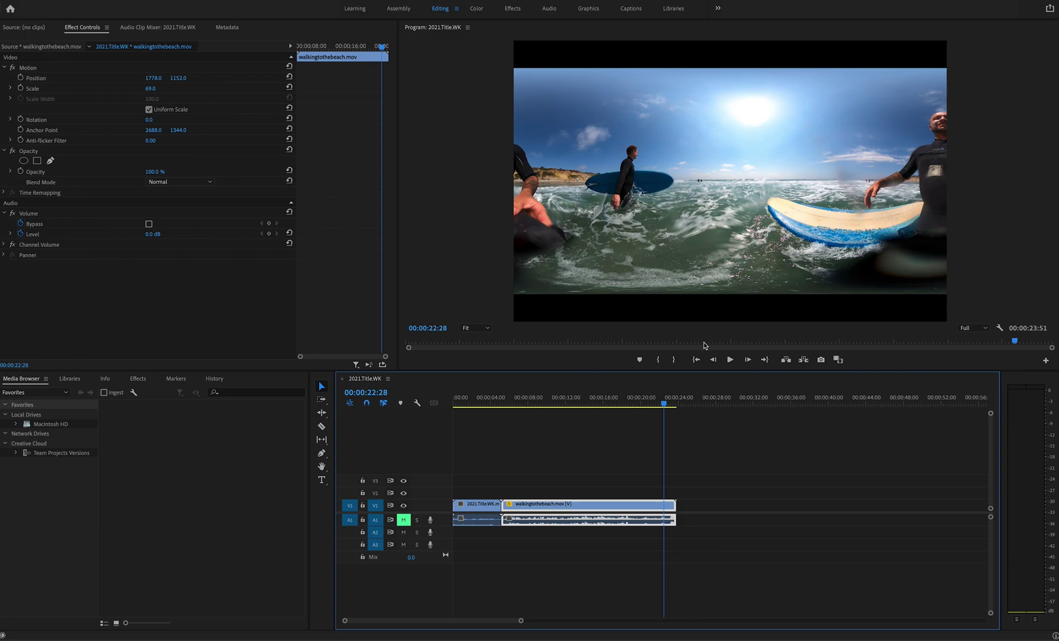
{"action": "left_click_drag", "start_coordinate": [665, 405], "coordinate": [655, 405]}
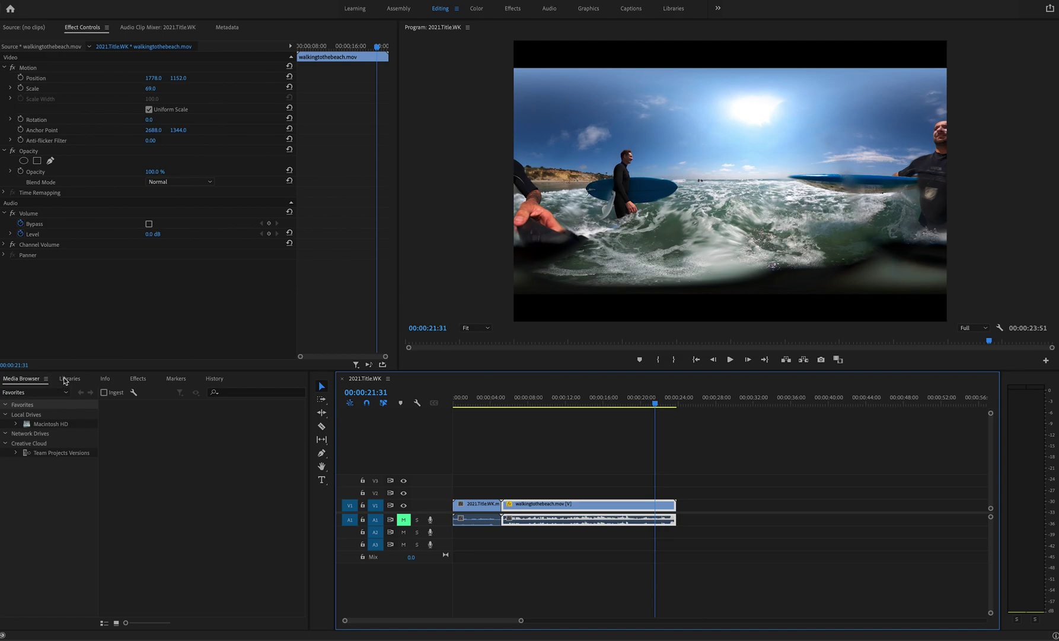
{"action": "left_click", "coordinate": [13, 28]}
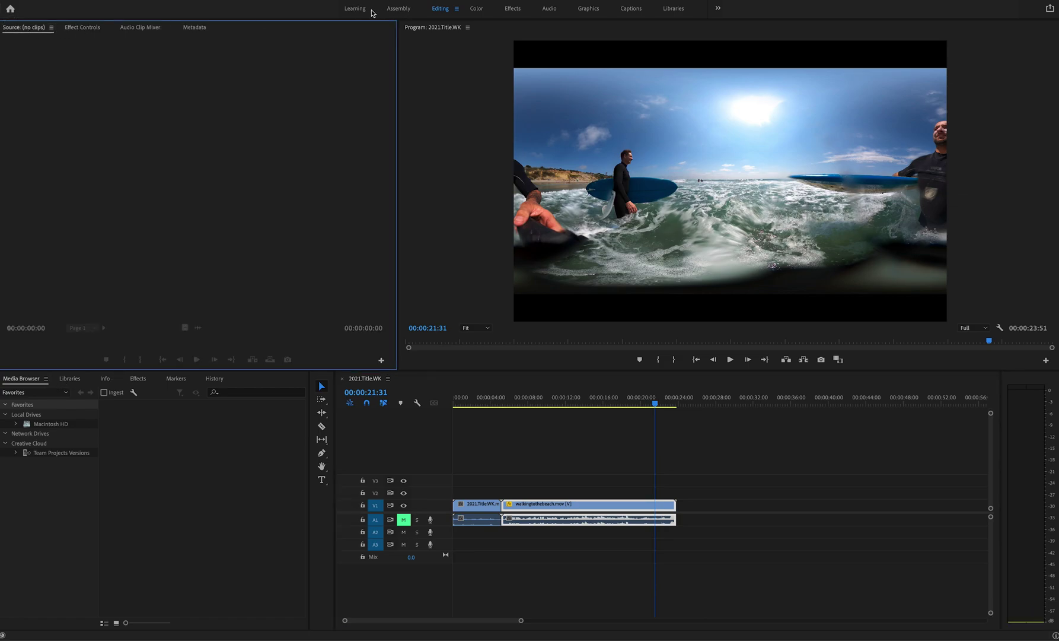
In the Assembly workspace, place JoelWave01 on V1 right after walkingtothebeach
{"action": "left_click", "coordinate": [400, 9]}
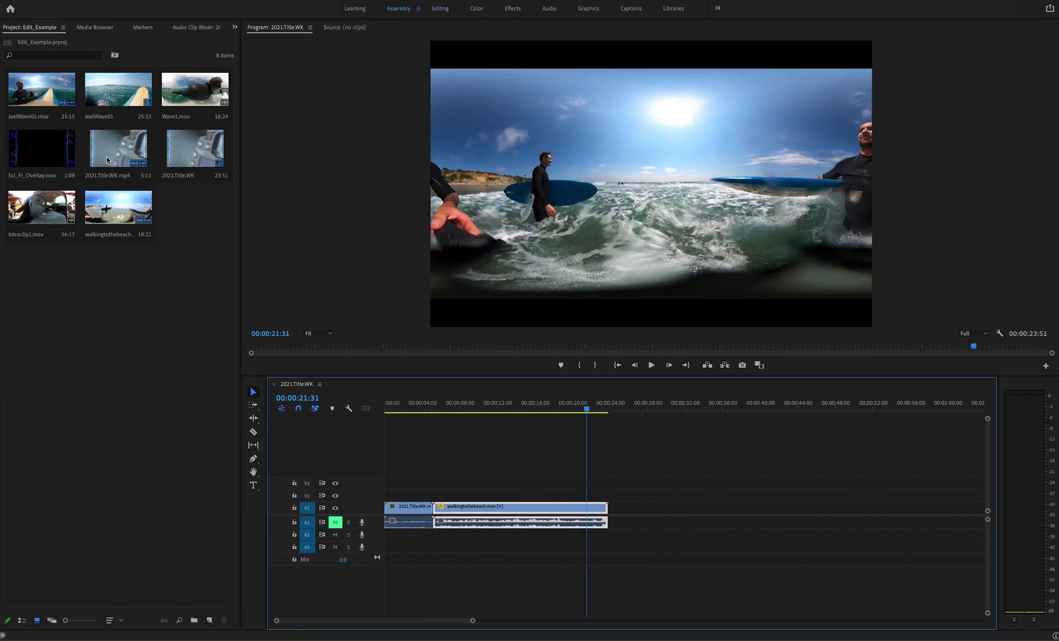
{"action": "left_click", "coordinate": [122, 95]}
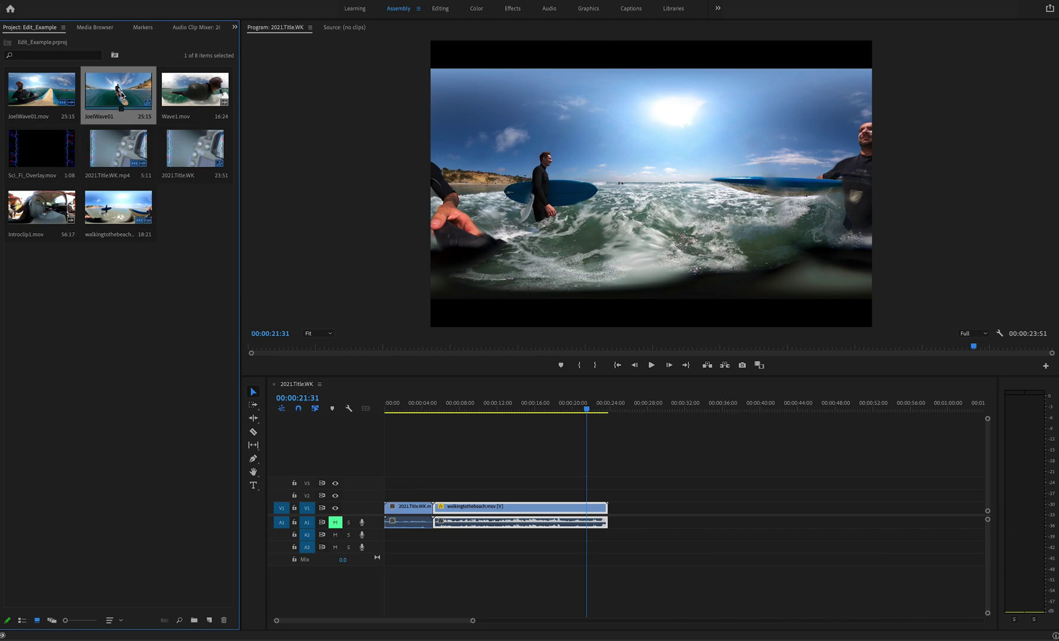
{"action": "left_click_drag", "start_coordinate": [121, 95], "coordinate": [619, 522]}
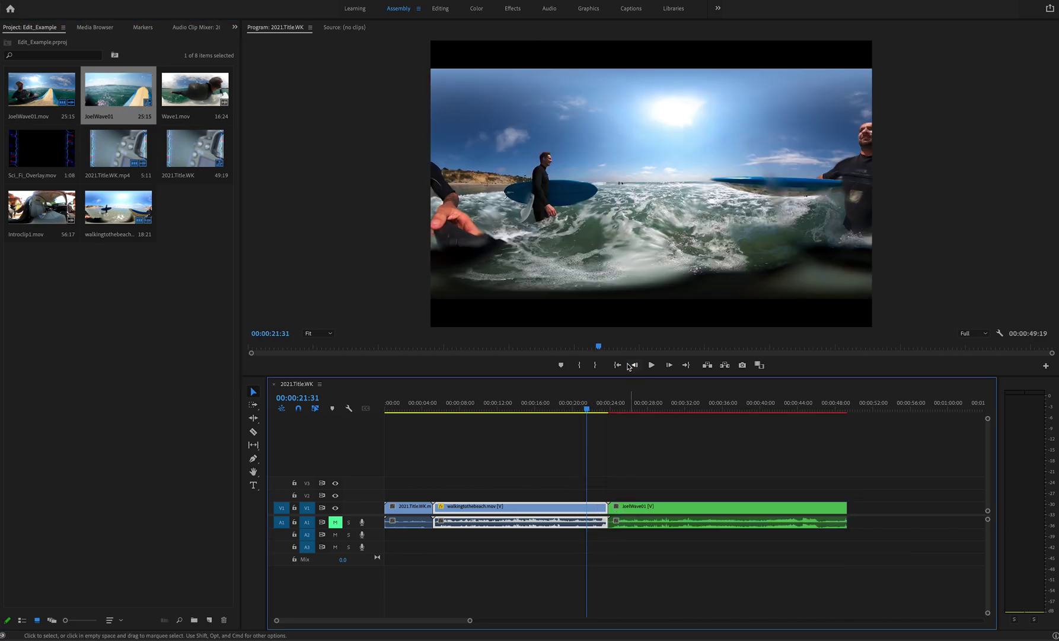
Scrub the playhead into the opening of the JoelWave01 clip to preview it
{"action": "left_click_drag", "start_coordinate": [622, 407], "coordinate": [659, 409]}
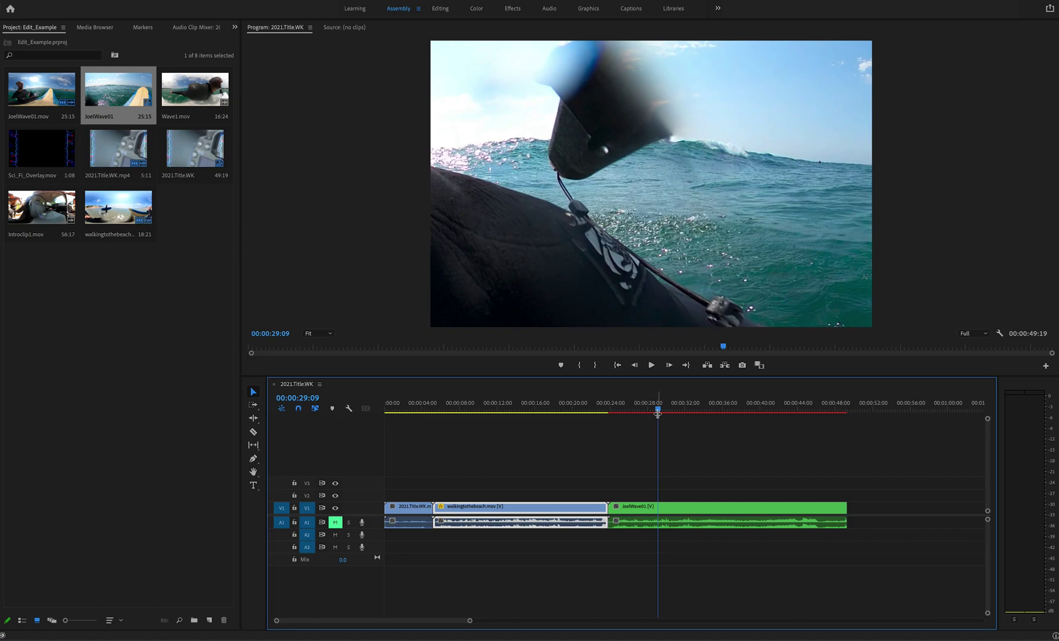
{"action": "left_click_drag", "start_coordinate": [658, 412], "coordinate": [671, 412]}
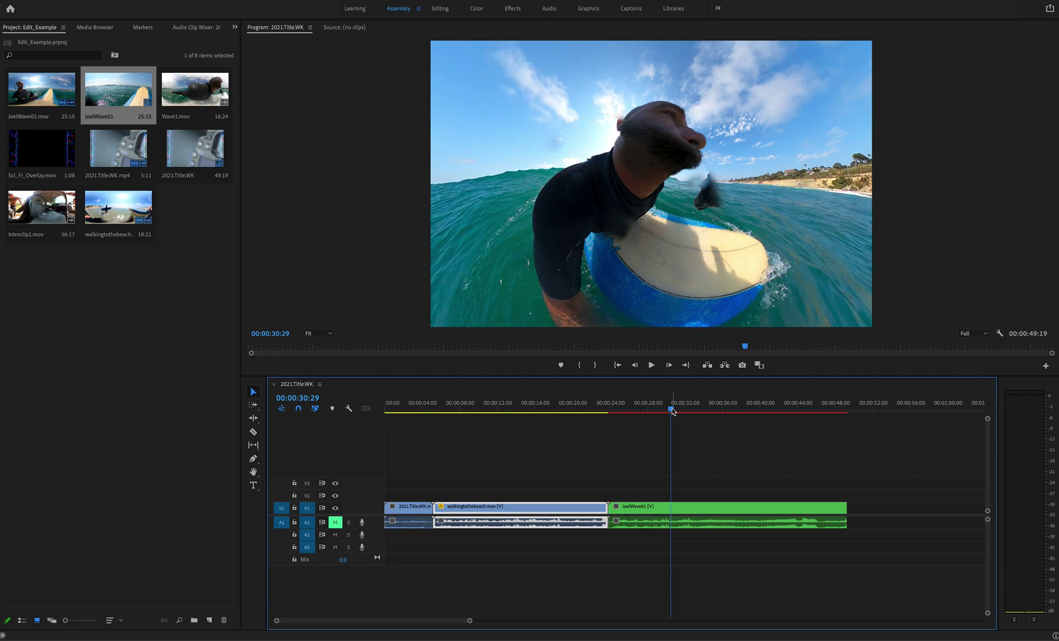
{"action": "left_click_drag", "start_coordinate": [673, 411], "coordinate": [695, 414]}
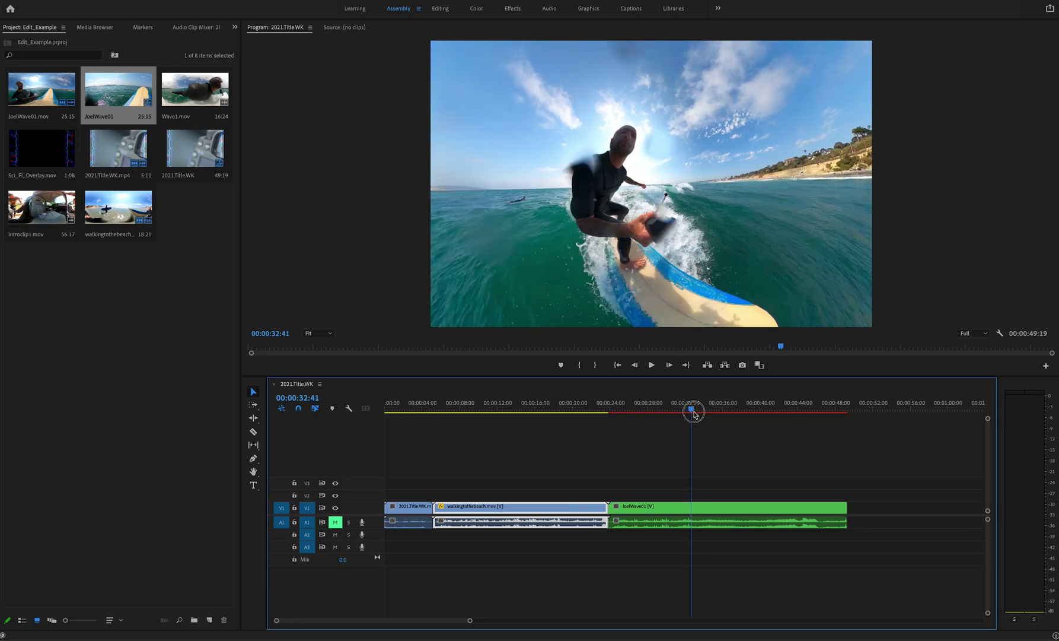
{"action": "left_click_drag", "start_coordinate": [695, 413], "coordinate": [694, 413]}
Scrub through the JoelWave01 surfing footage to about 40 seconds and back to 31 seconds
{"action": "left_click_drag", "start_coordinate": [695, 411], "coordinate": [766, 414]}
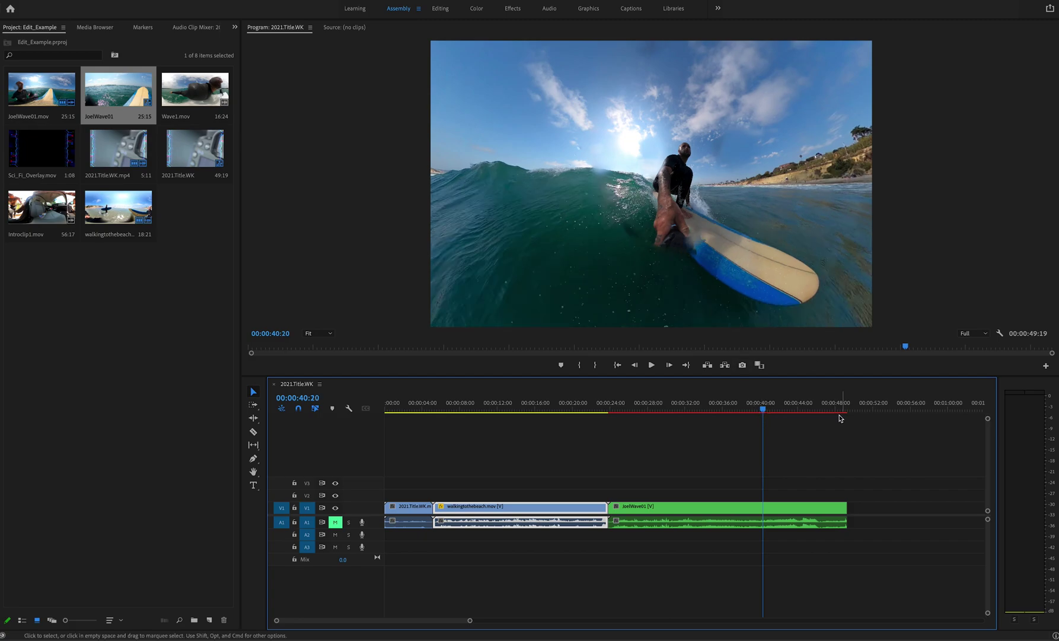
{"action": "left_click_drag", "start_coordinate": [768, 409], "coordinate": [781, 408]}
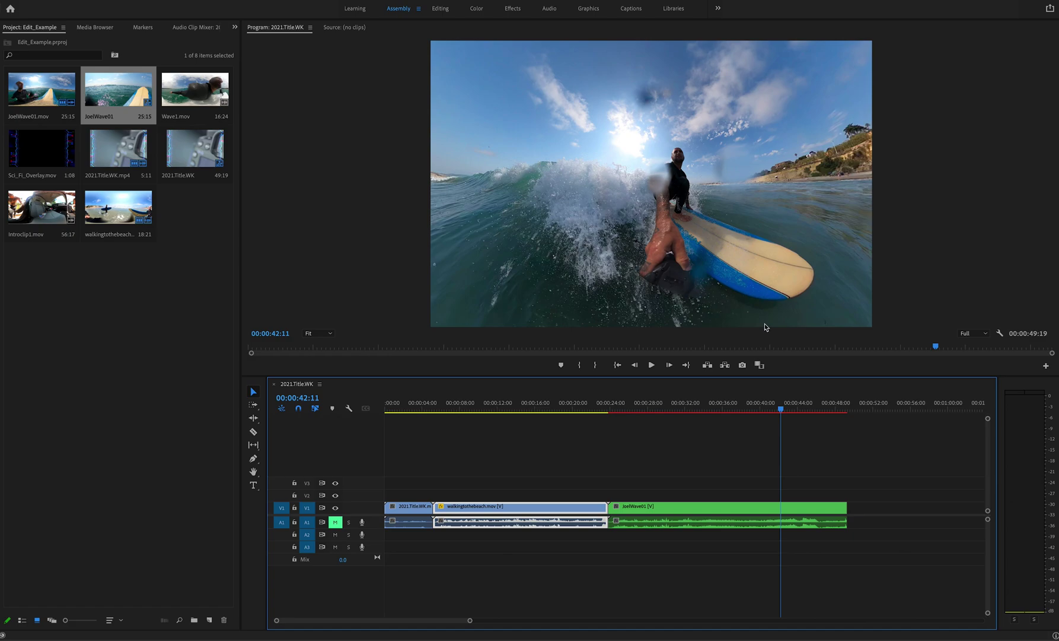
{"action": "left_click_drag", "start_coordinate": [782, 409], "coordinate": [725, 401]}
{"action": "mouse_move", "coordinate": [685, 398]}
{"action": "left_mouse_down"}
{"action": "mouse_move", "coordinate": [662, 391]}
{"action": "mouse_move", "coordinate": [682, 394]}
{"action": "left_mouse_up"}
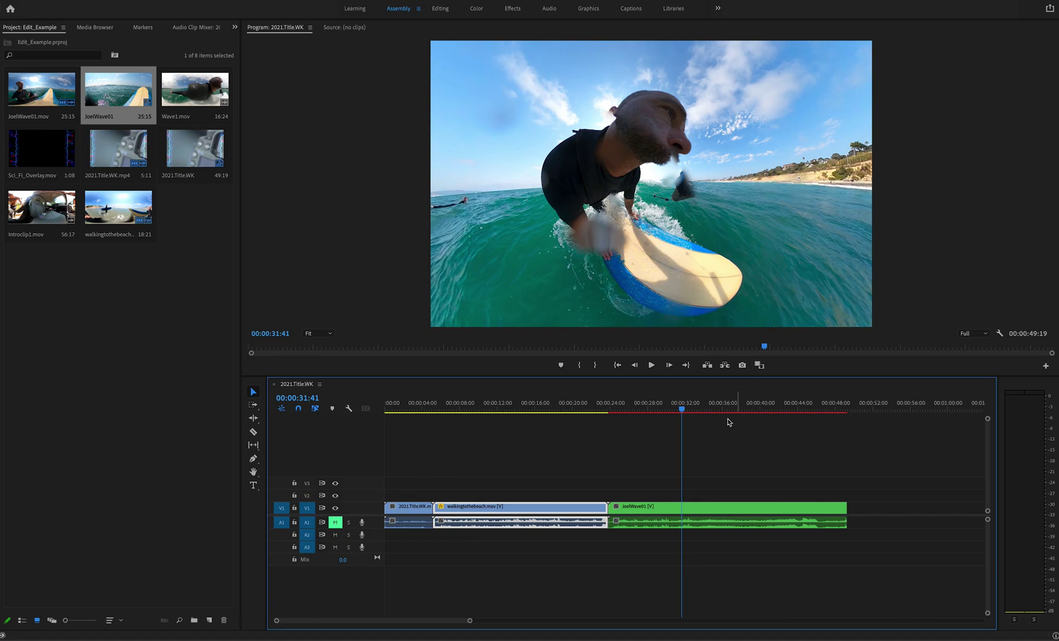
Recheck the surfer shot just after 31 seconds, then return to walkingtothebeach's underwater part around 15 seconds
{"action": "mouse_move", "coordinate": [685, 409]}
{"action": "left_mouse_down"}
{"action": "mouse_move", "coordinate": [706, 408]}
{"action": "mouse_move", "coordinate": [684, 409]}
{"action": "left_mouse_up"}
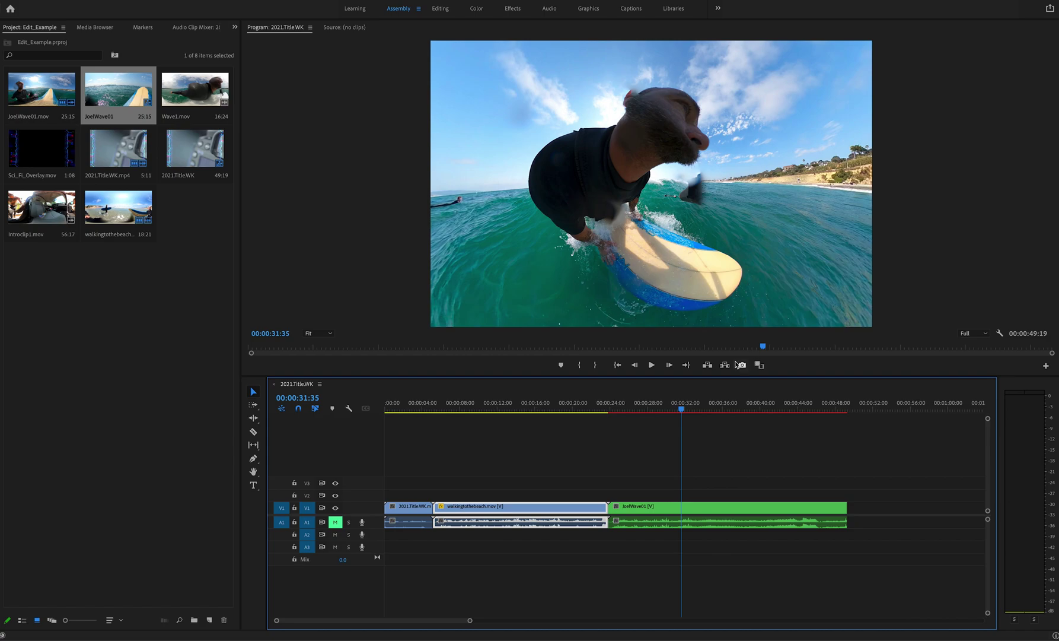
{"action": "left_click", "coordinate": [684, 409]}
{"action": "left_click_drag", "start_coordinate": [686, 409], "coordinate": [687, 409]}
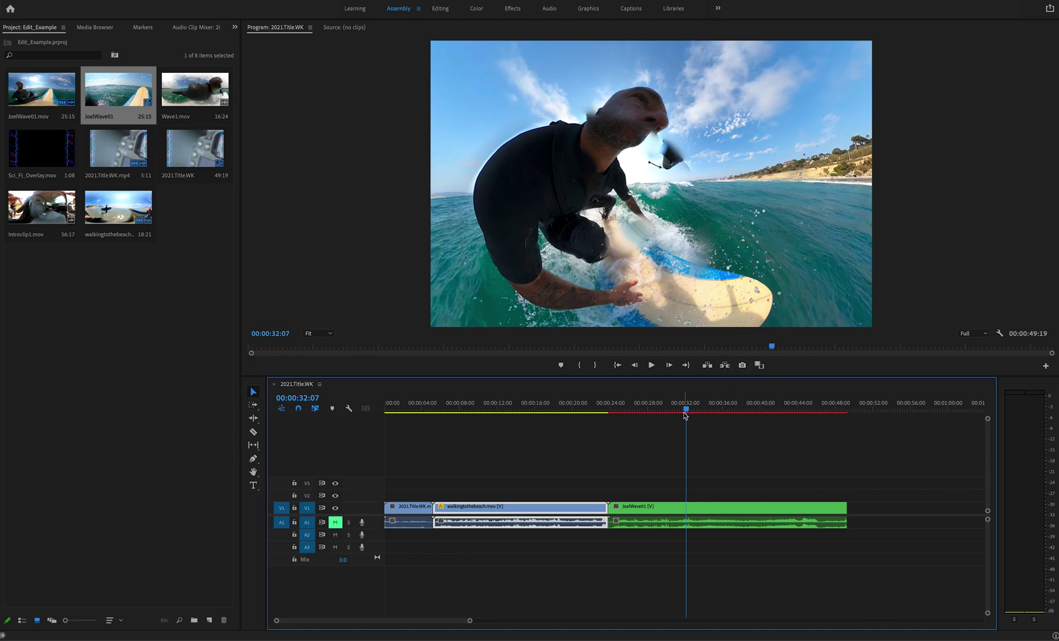
{"action": "left_click_drag", "start_coordinate": [686, 414], "coordinate": [524, 443]}
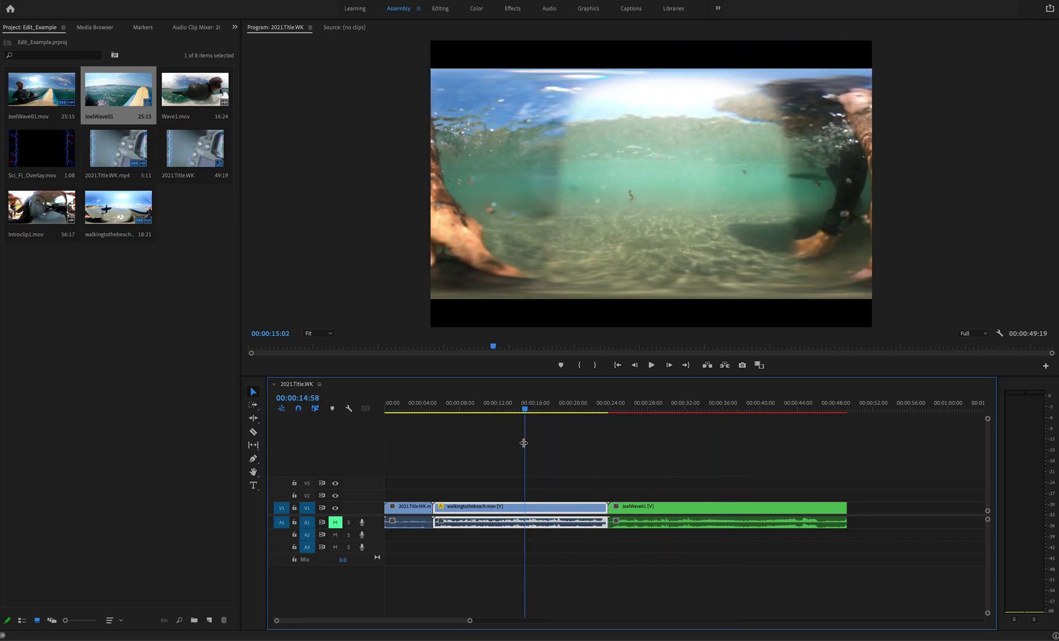